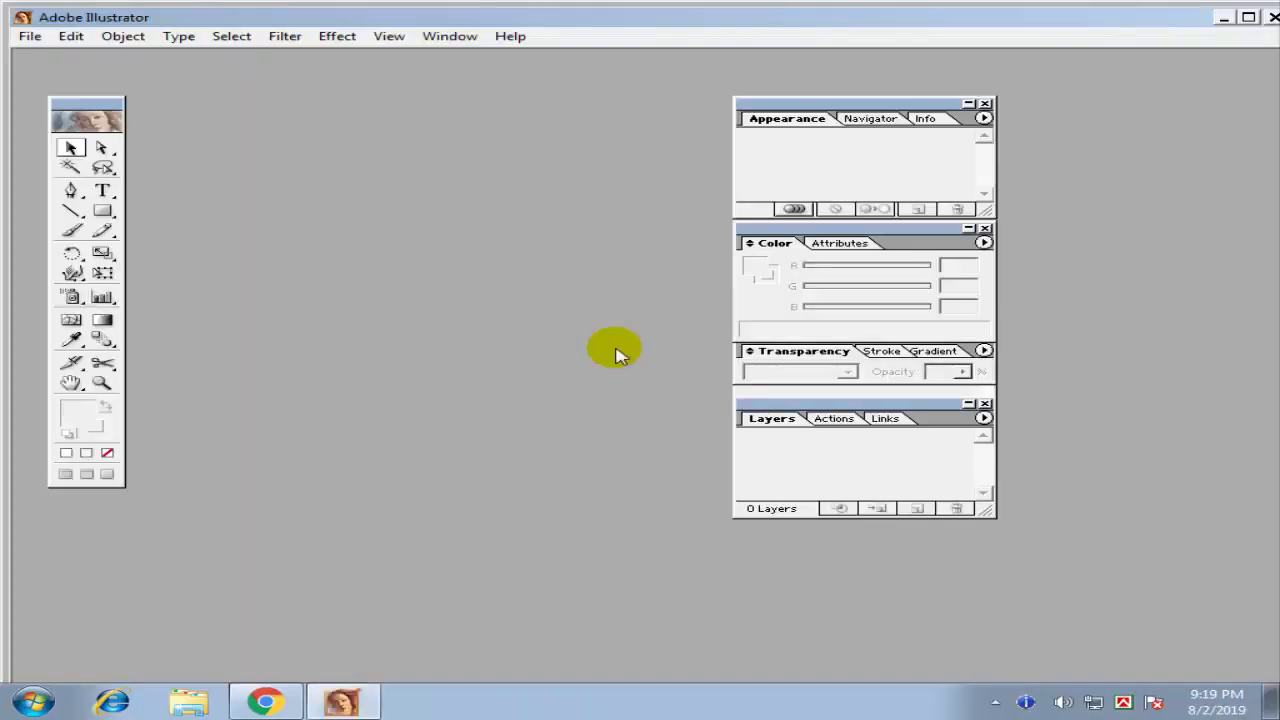
# Minimize Illustrator, launch Microsoft Word through the desktop's custom MS Office entry, and minimize Word.
pyautogui.click(1224, 20)
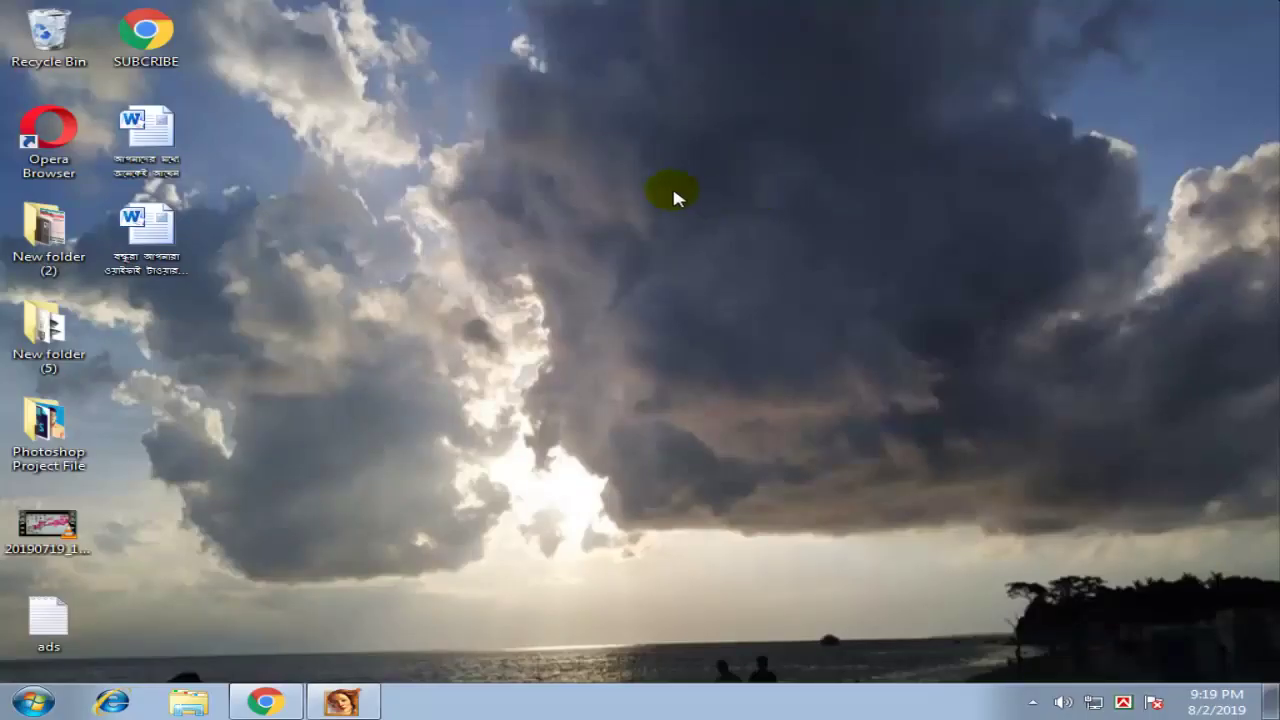
pyautogui.rightClick(592, 172)
pyautogui.click(660, 353)
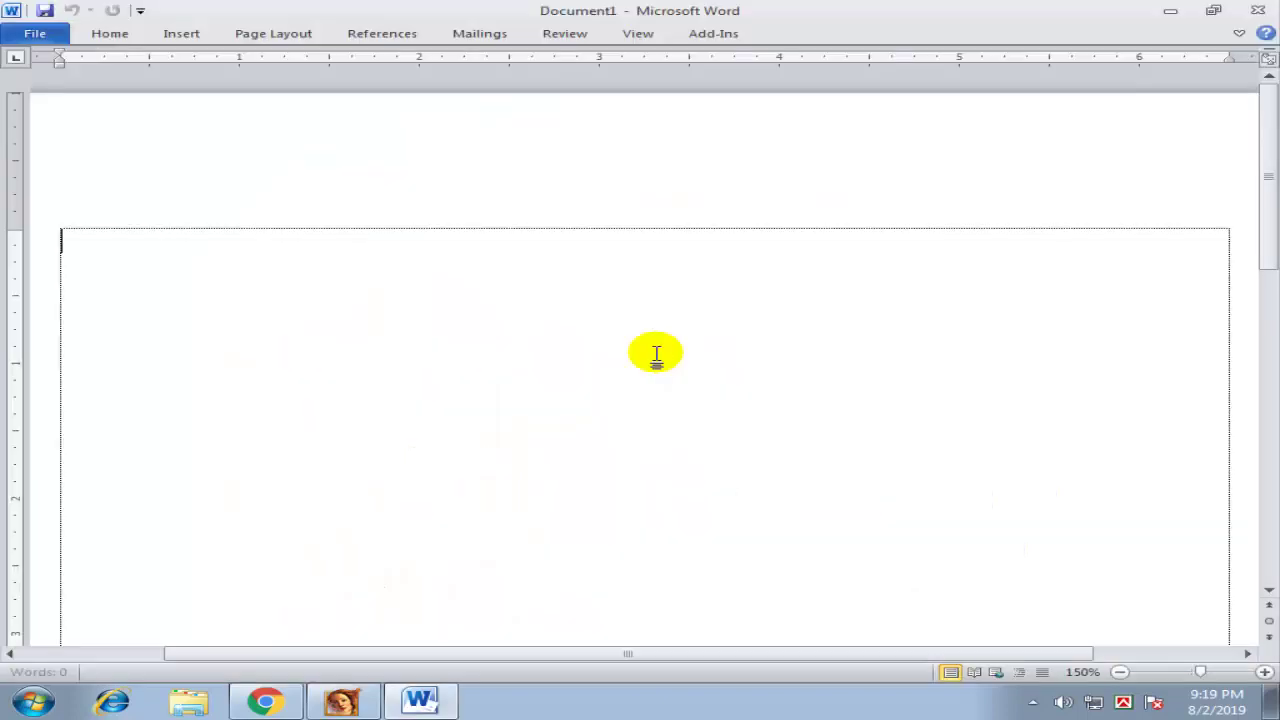
pyautogui.click(1170, 12)
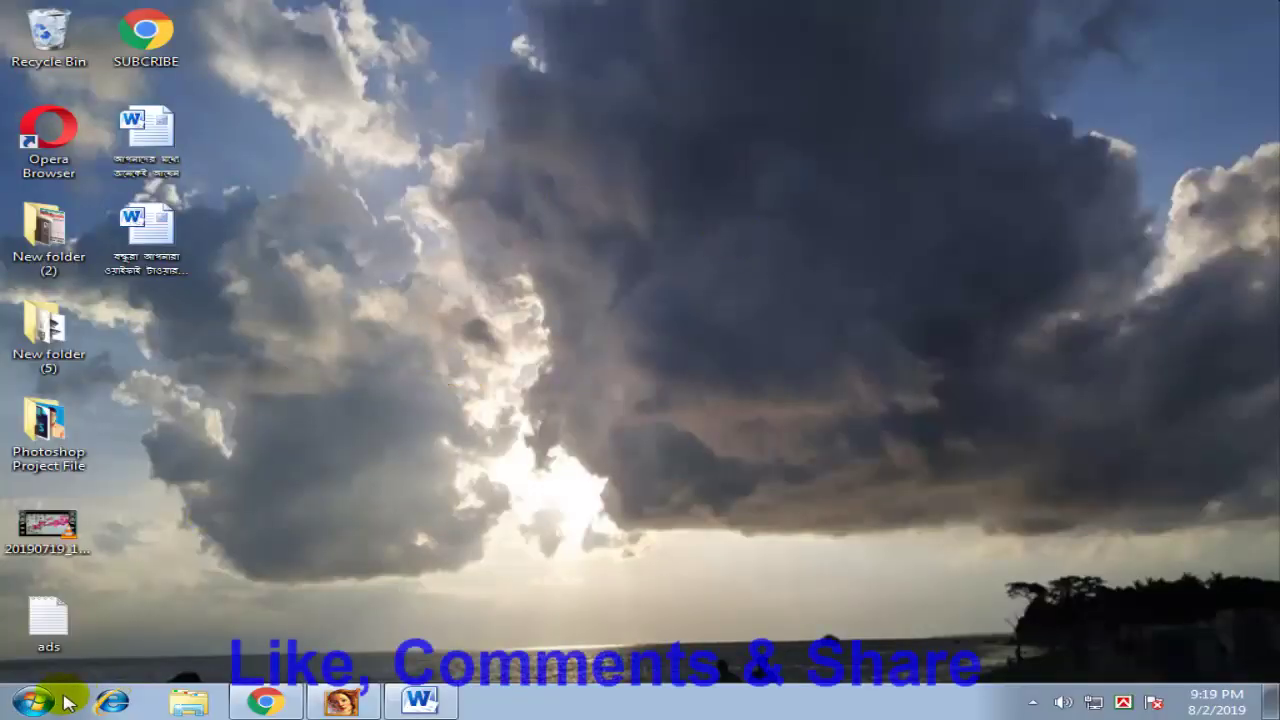
# Open Computer and browse to the contents of the Software (G:) drive.
pyautogui.click(33, 705)
pyautogui.click(383, 420)
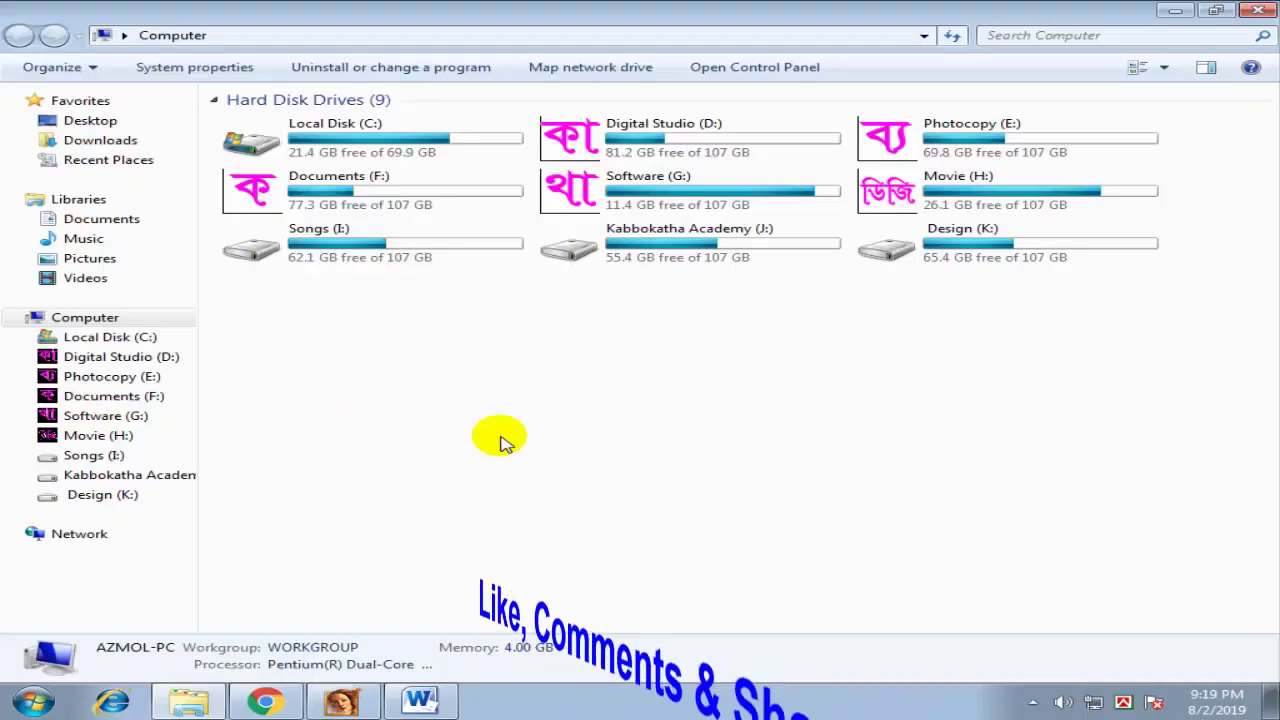
pyautogui.click(565, 180)
pyautogui.rightClick(560, 168)
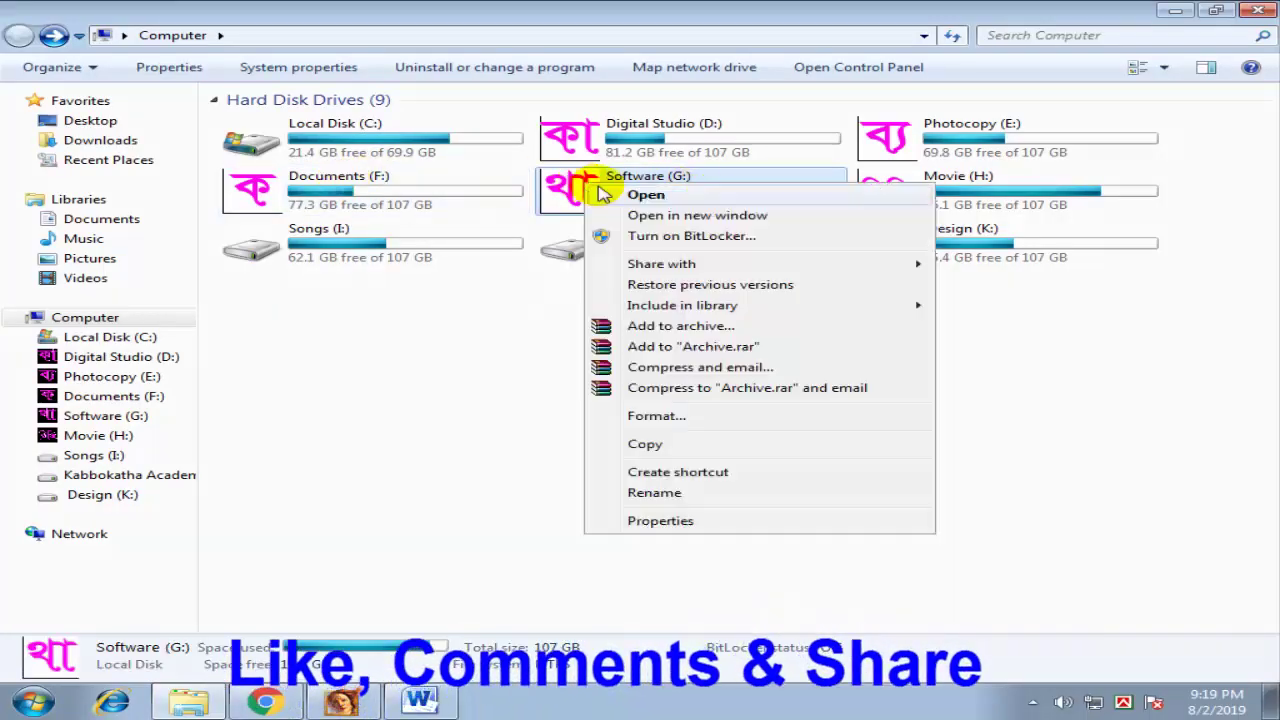
pyautogui.click(620, 195)
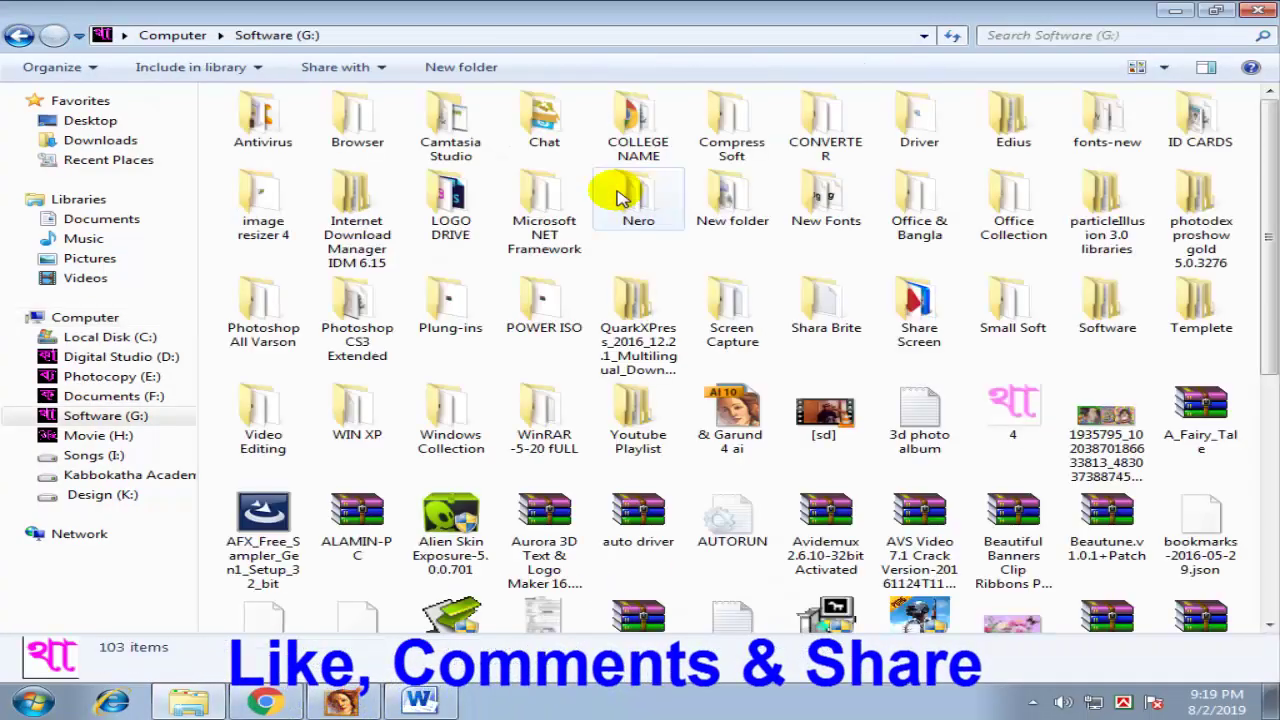
# Launch Photoshop through the custom Adobe Photochop CC entry in the Software (G:) folder and minimize the open windows.
pyautogui.rightClick(673, 258)
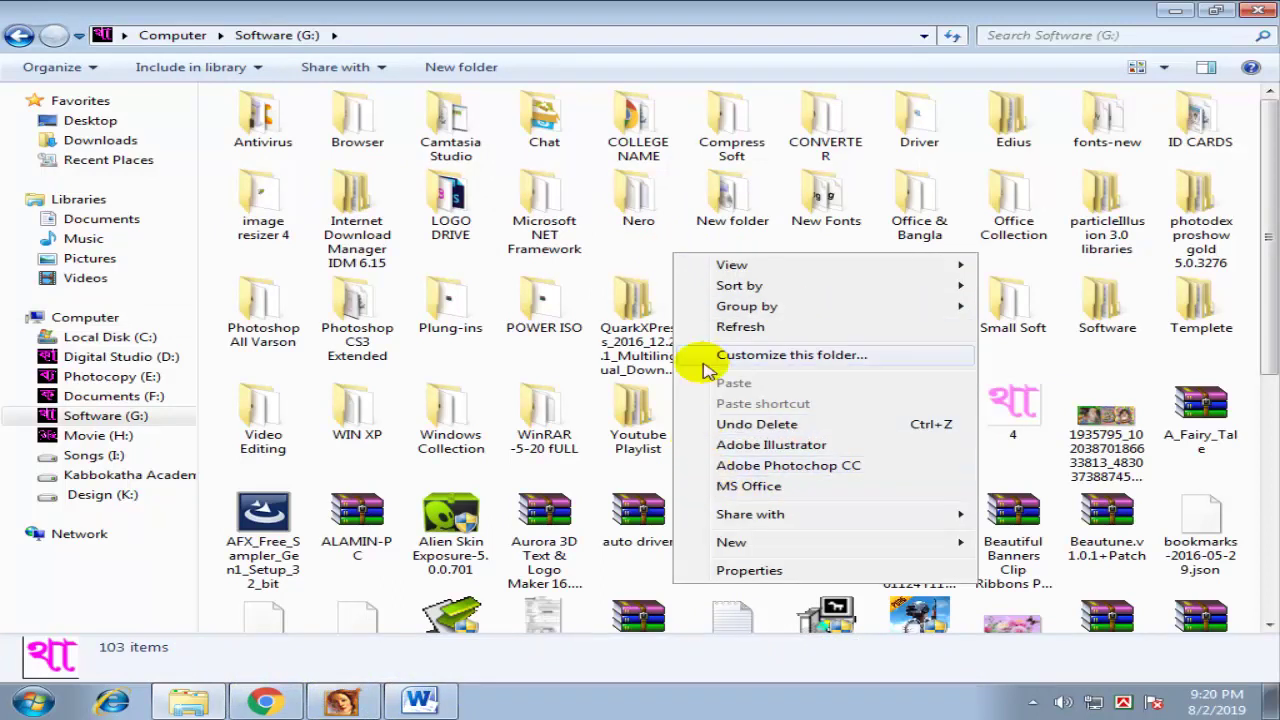
pyautogui.click(757, 467)
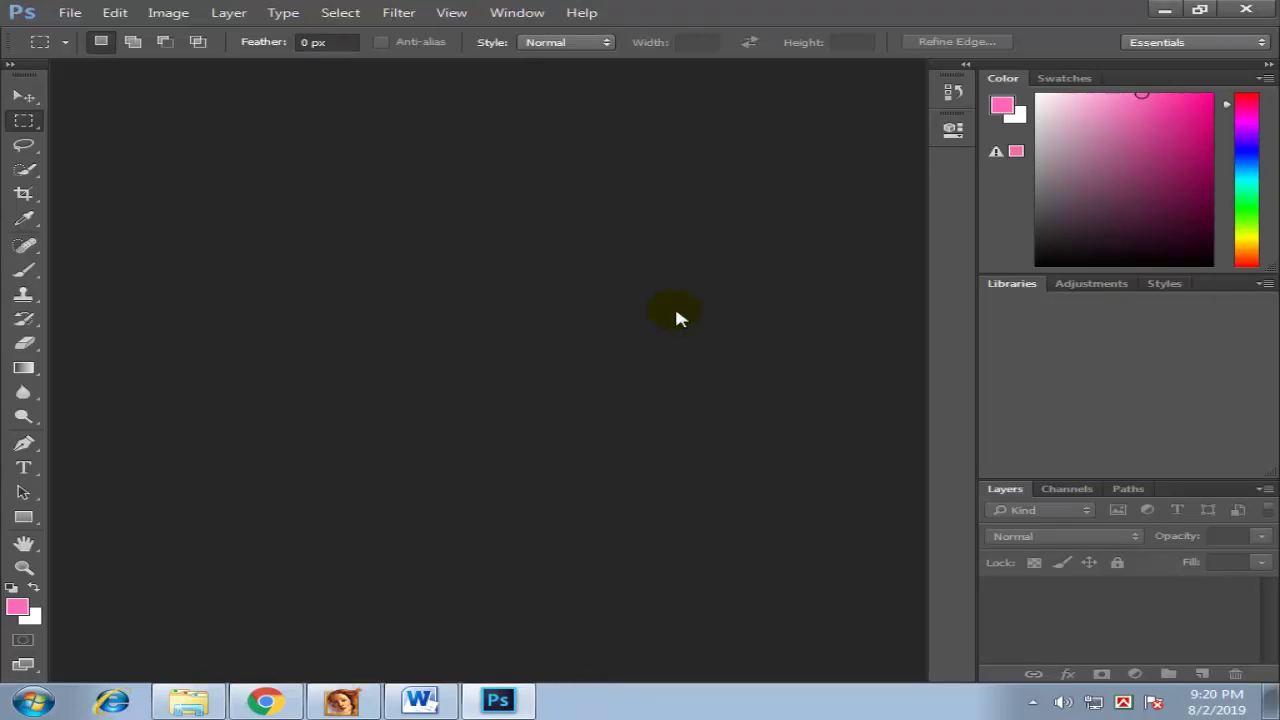
pyautogui.click(1164, 11)
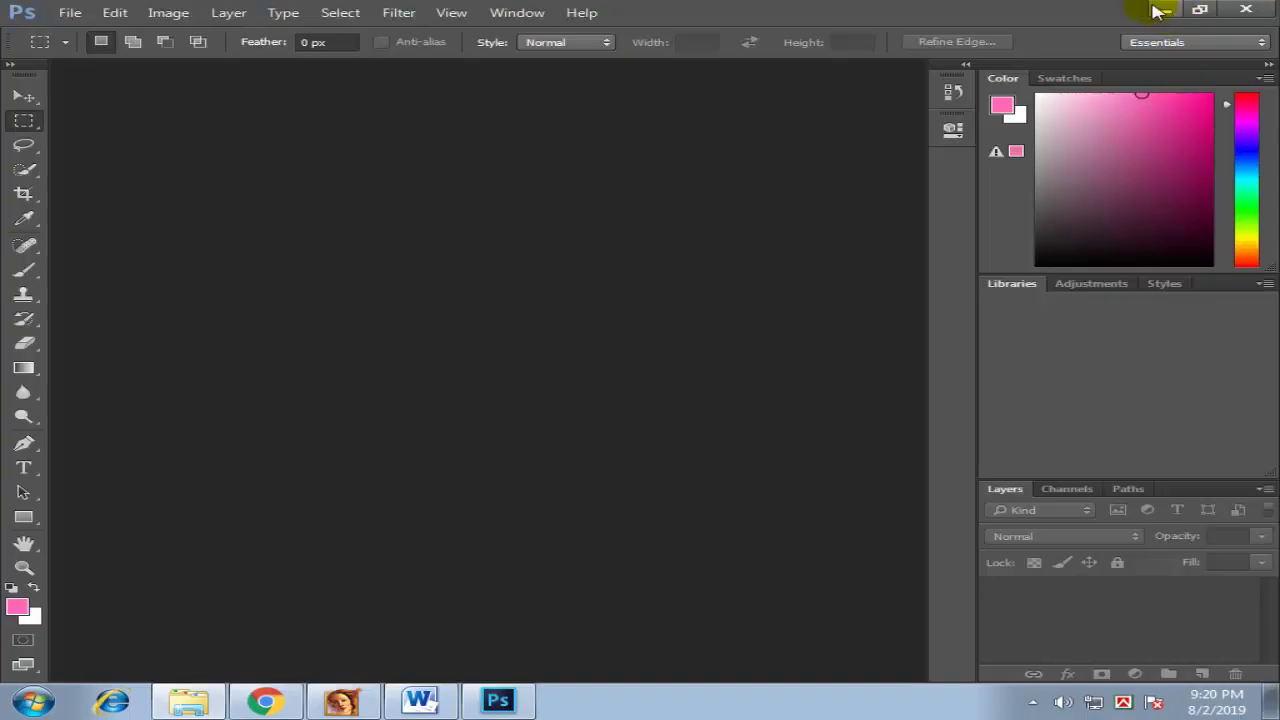
pyautogui.click(1178, 12)
pyautogui.click(1178, 12)
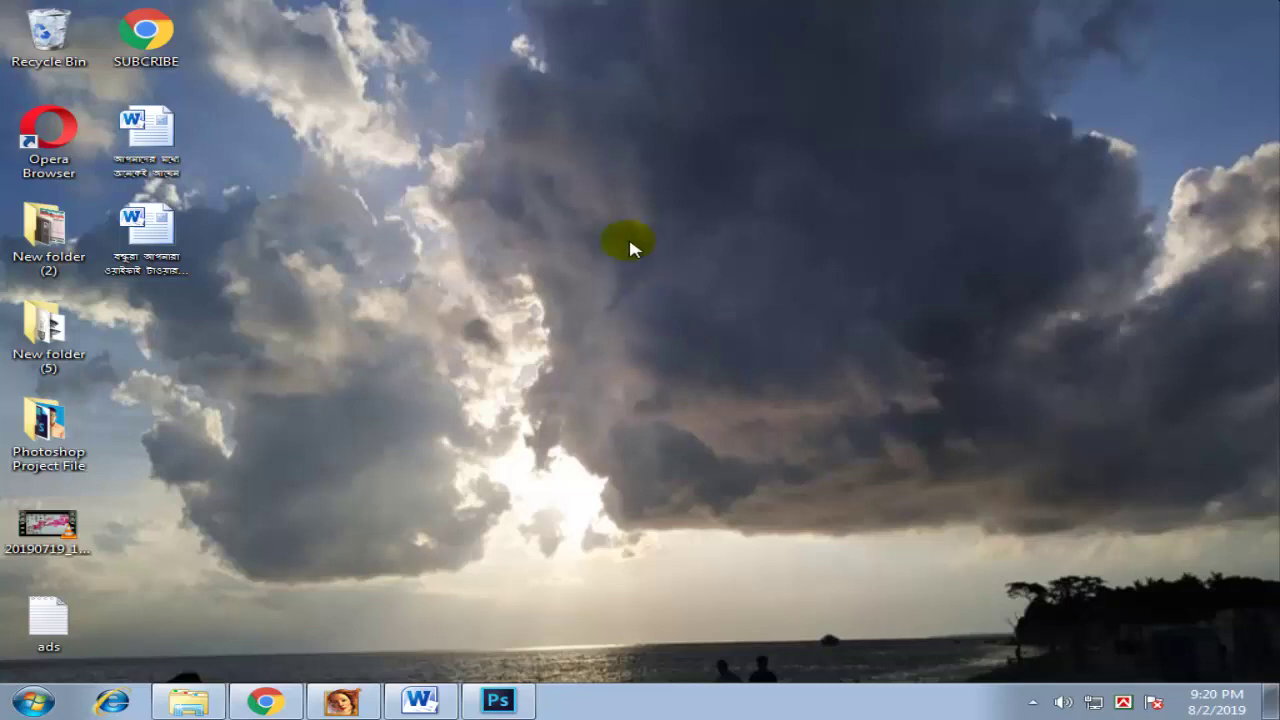
# Refresh the desktop and display its custom application launch entries.
pyautogui.rightClick(618, 177)
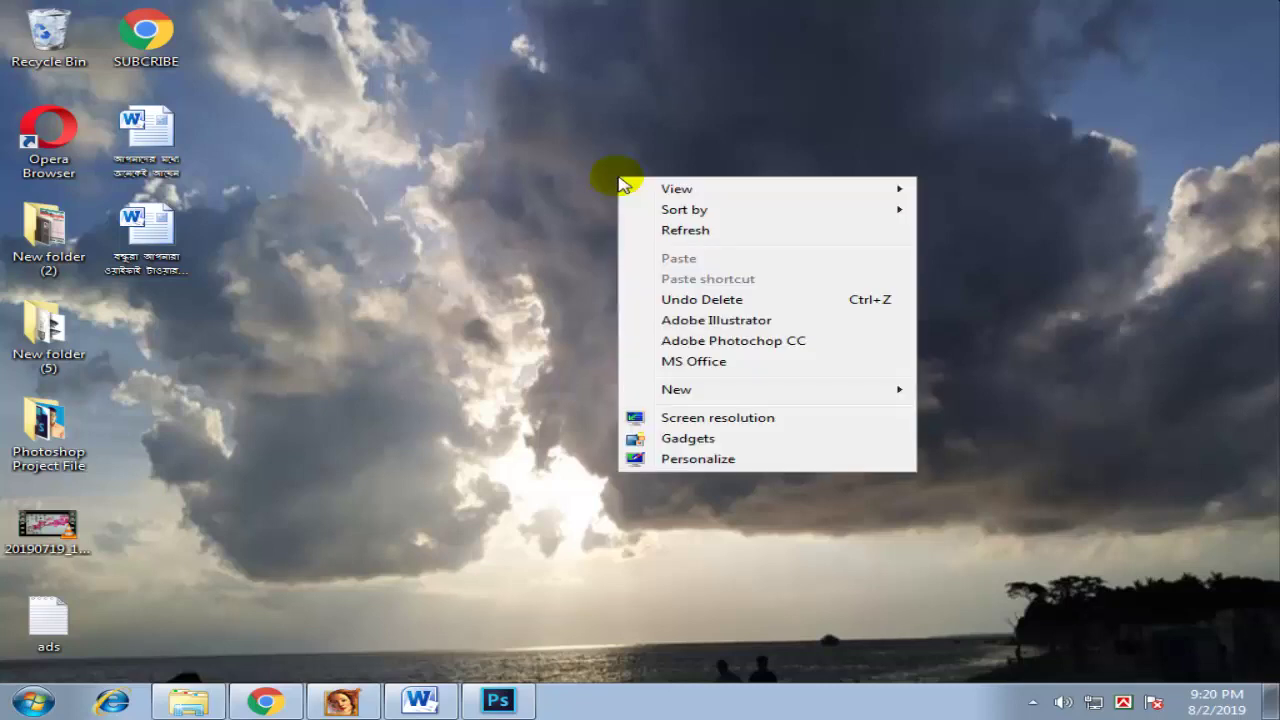
pyautogui.click(694, 234)
pyautogui.rightClick(605, 120)
pyautogui.click(634, 171)
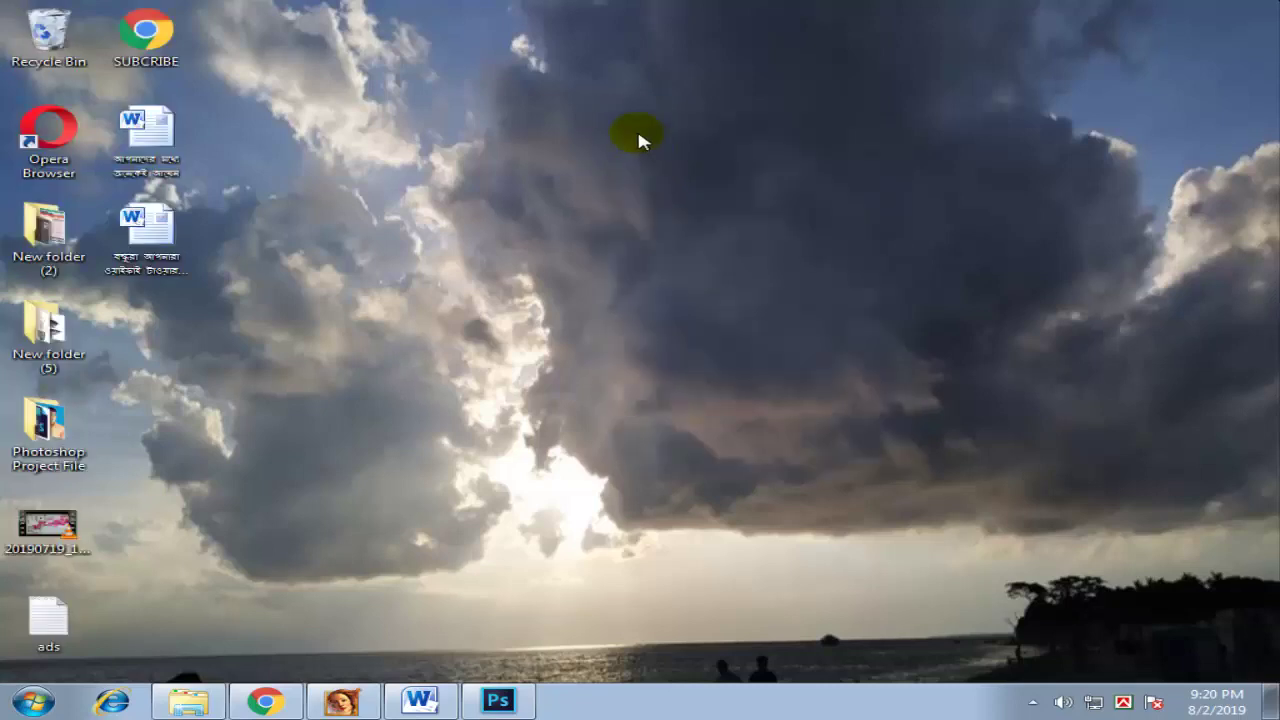
pyautogui.rightClick(636, 131)
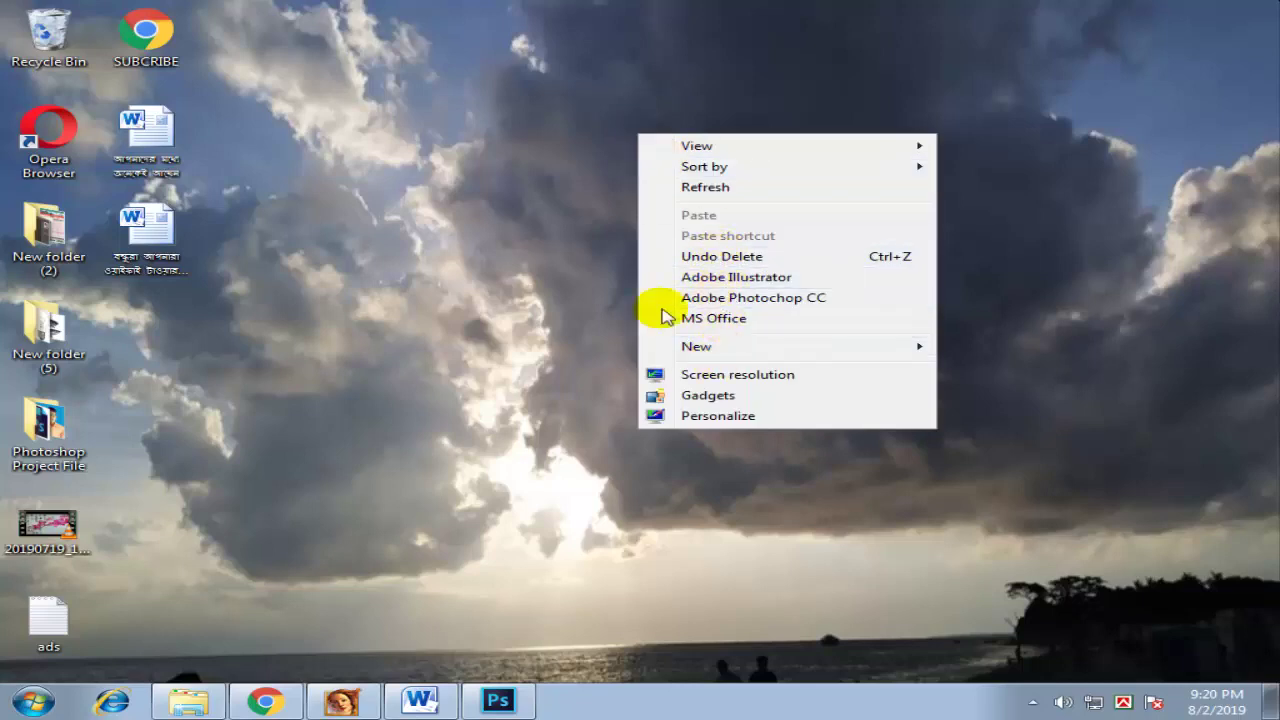
# Switch to Chrome and mark the Subscribe option on the open YouTube channel page.
pyautogui.click(265, 700)
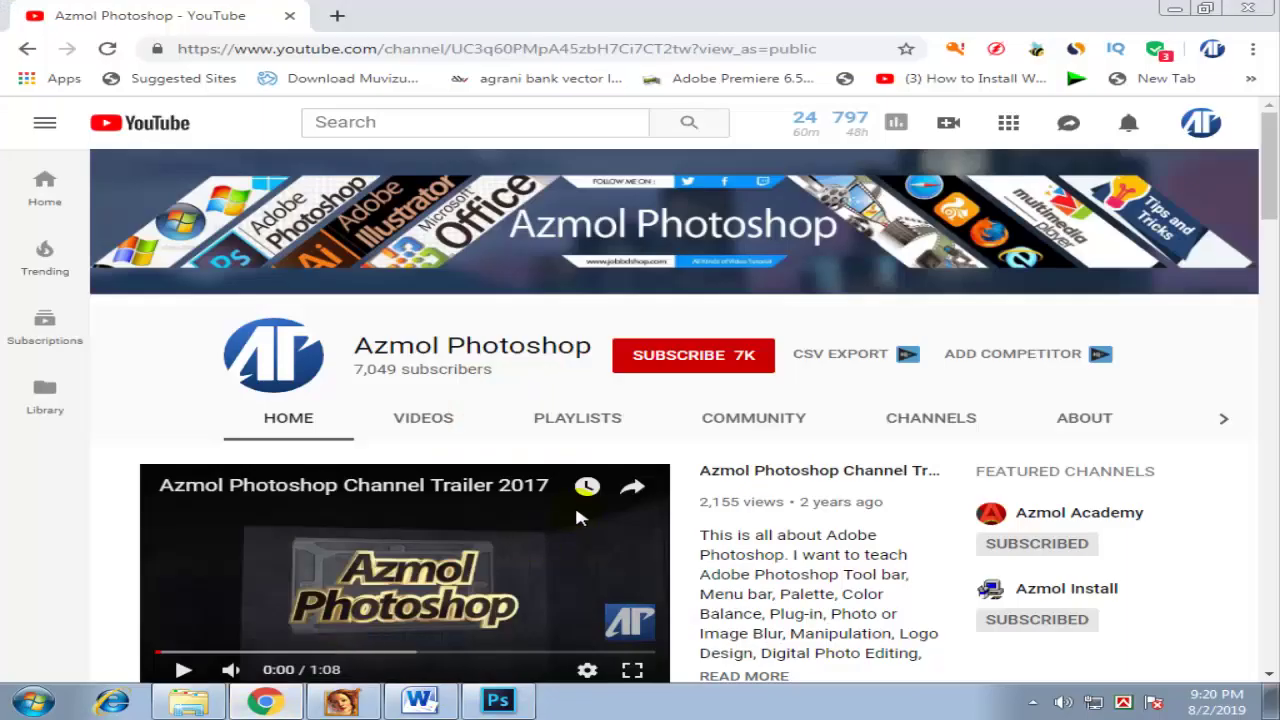
pyautogui.moveTo(594, 324)
pyautogui.mouseDown()
pyautogui.moveTo(717, 383)
pyautogui.moveTo(787, 383)
pyautogui.mouseUp()
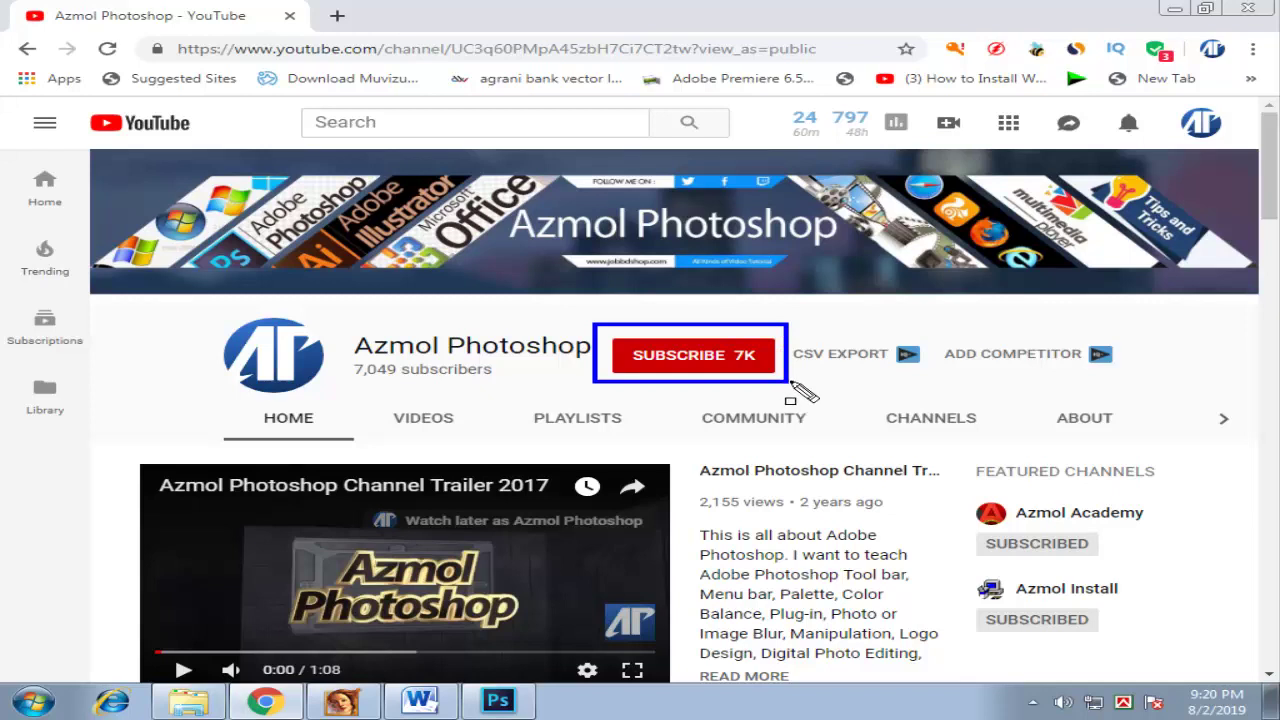
pyautogui.press('Escape')
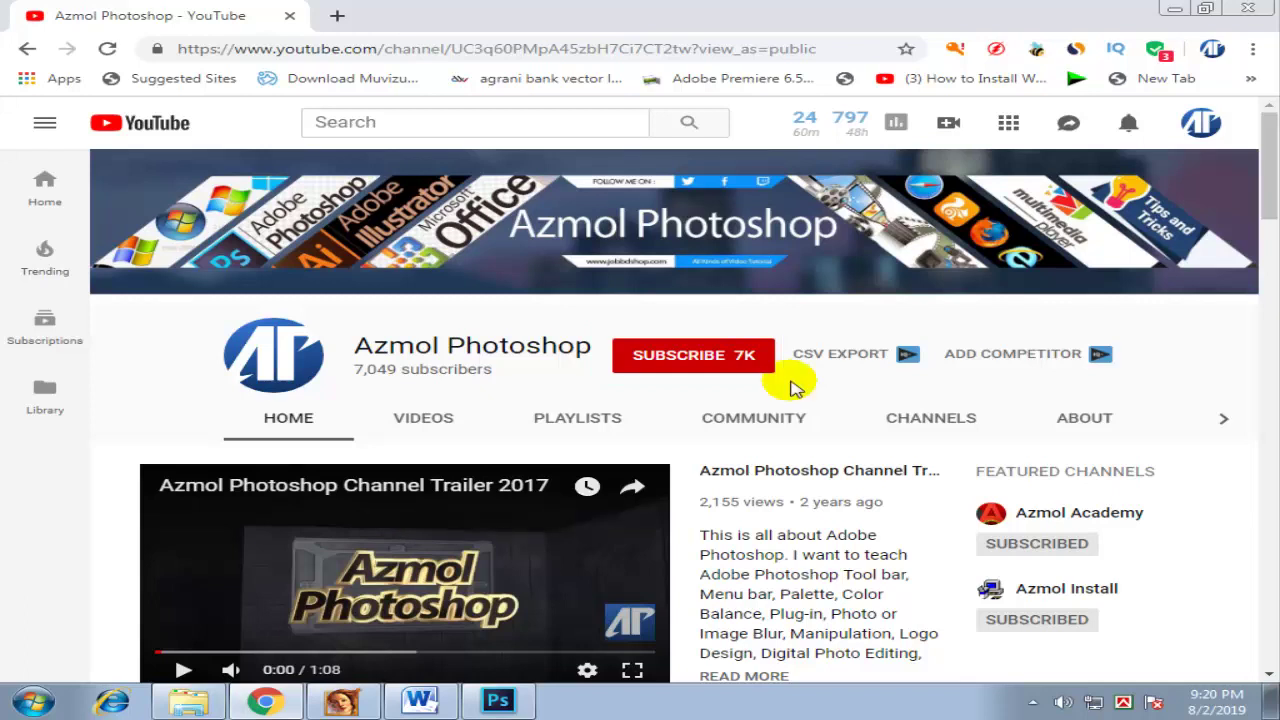
pyautogui.click(30, 702)
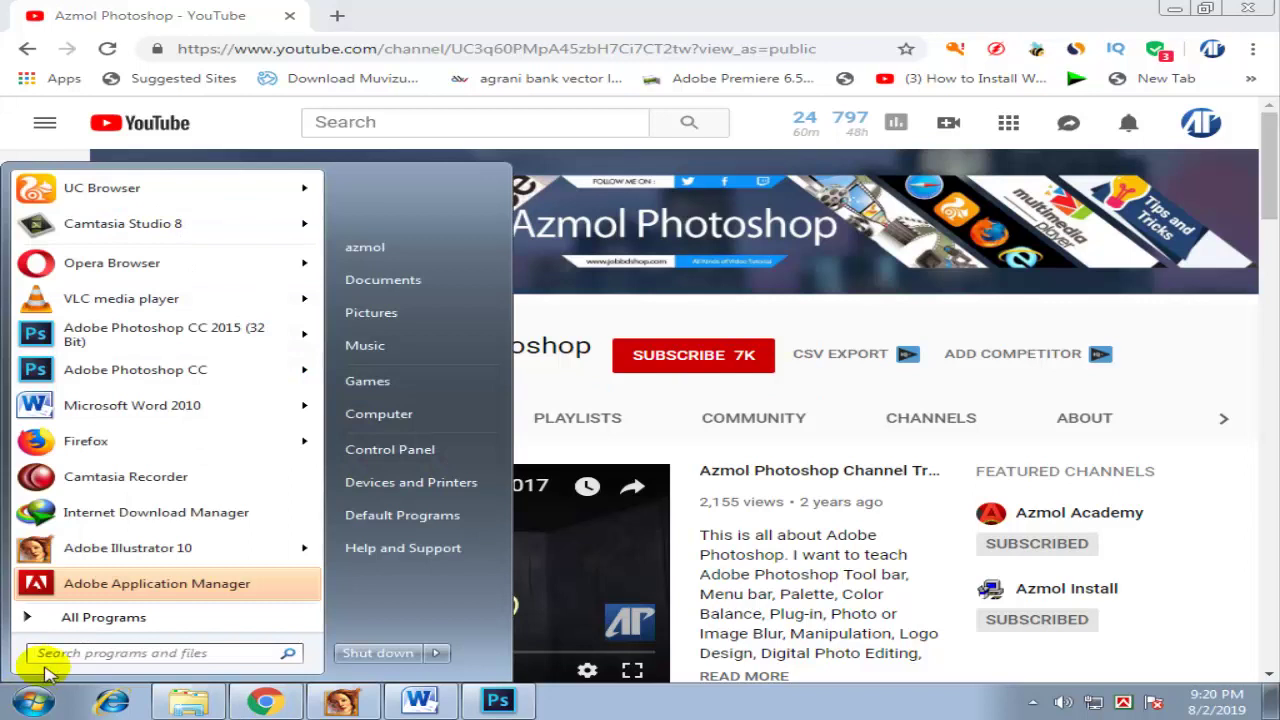
pyautogui.write('ru')
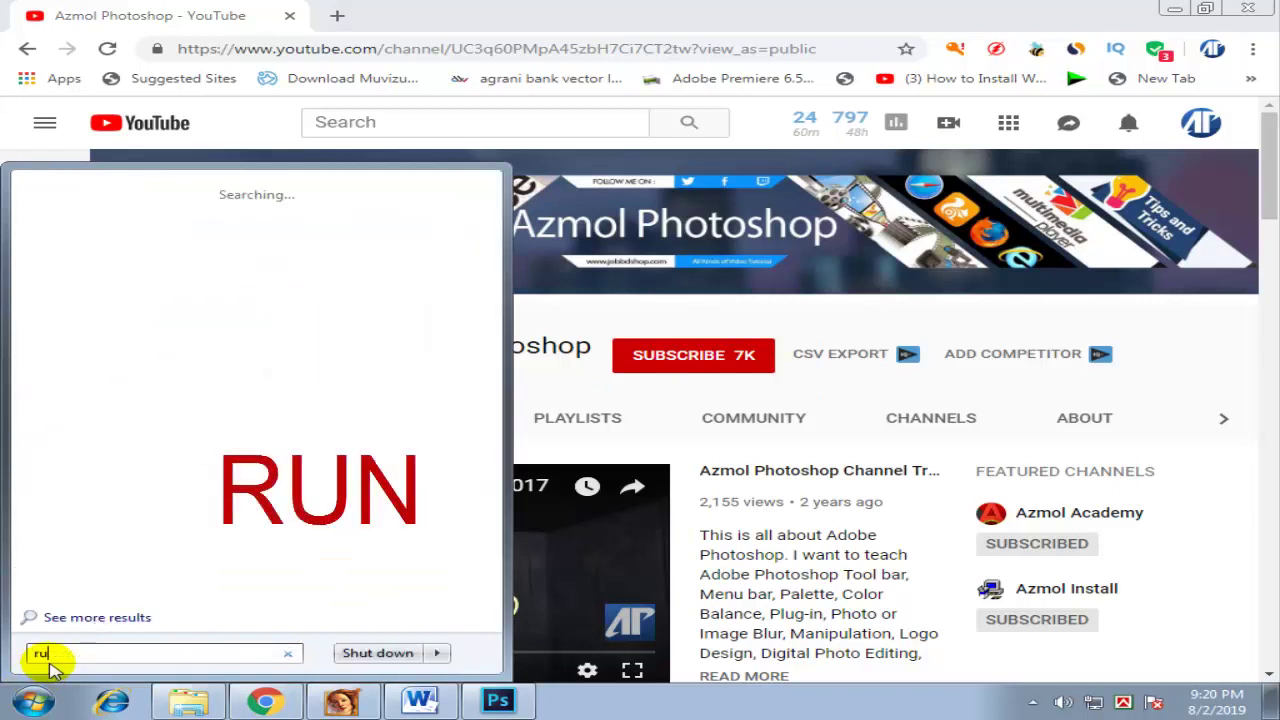
pyautogui.write('n')
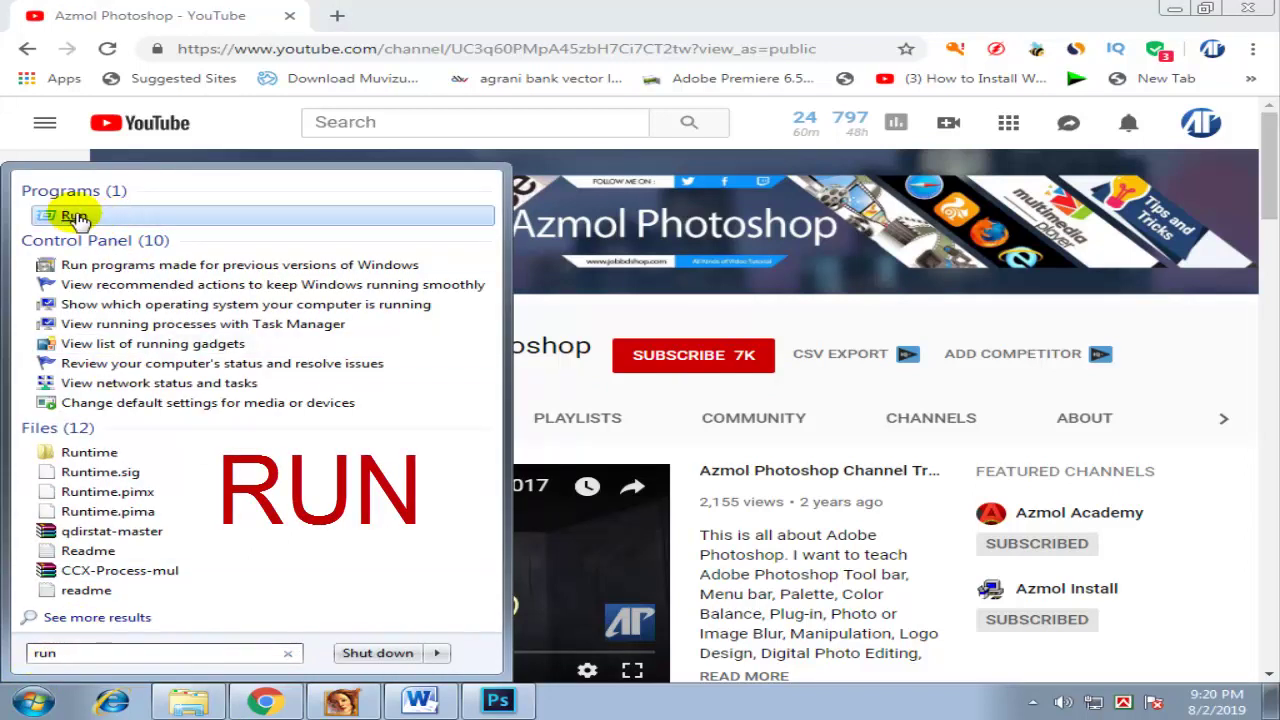
pyautogui.click(75, 217)
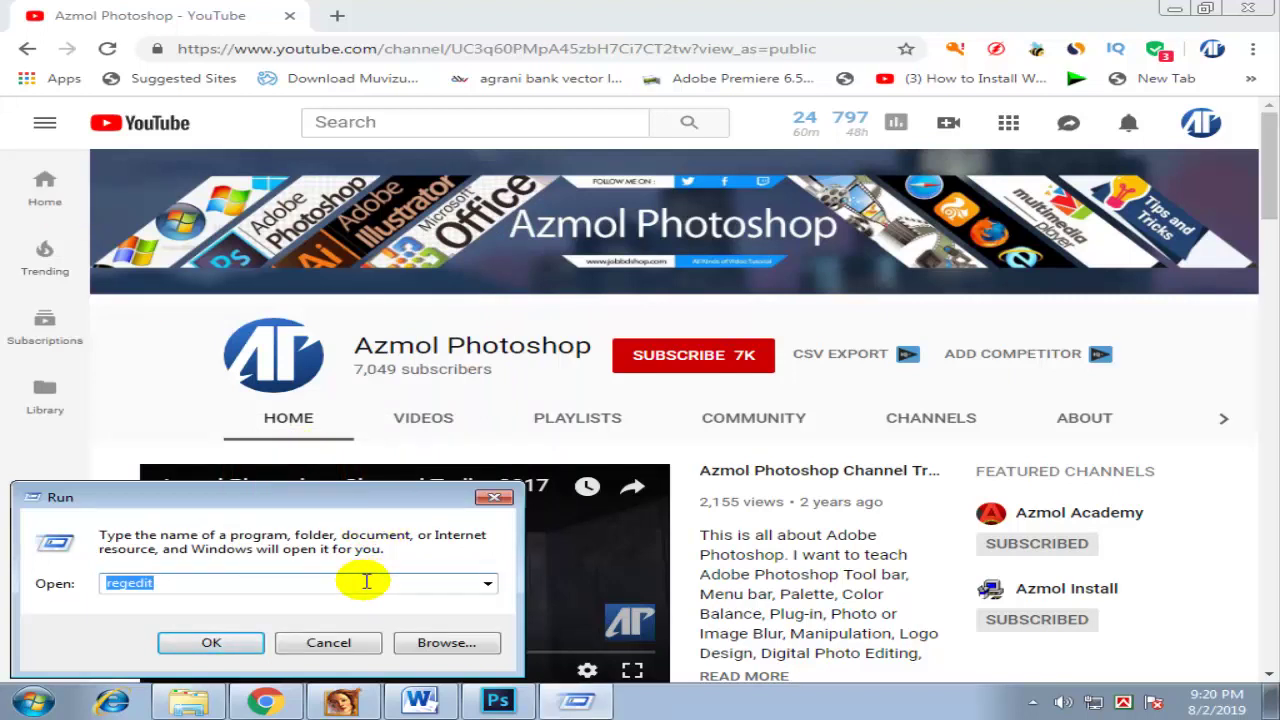
pyautogui.click(318, 642)
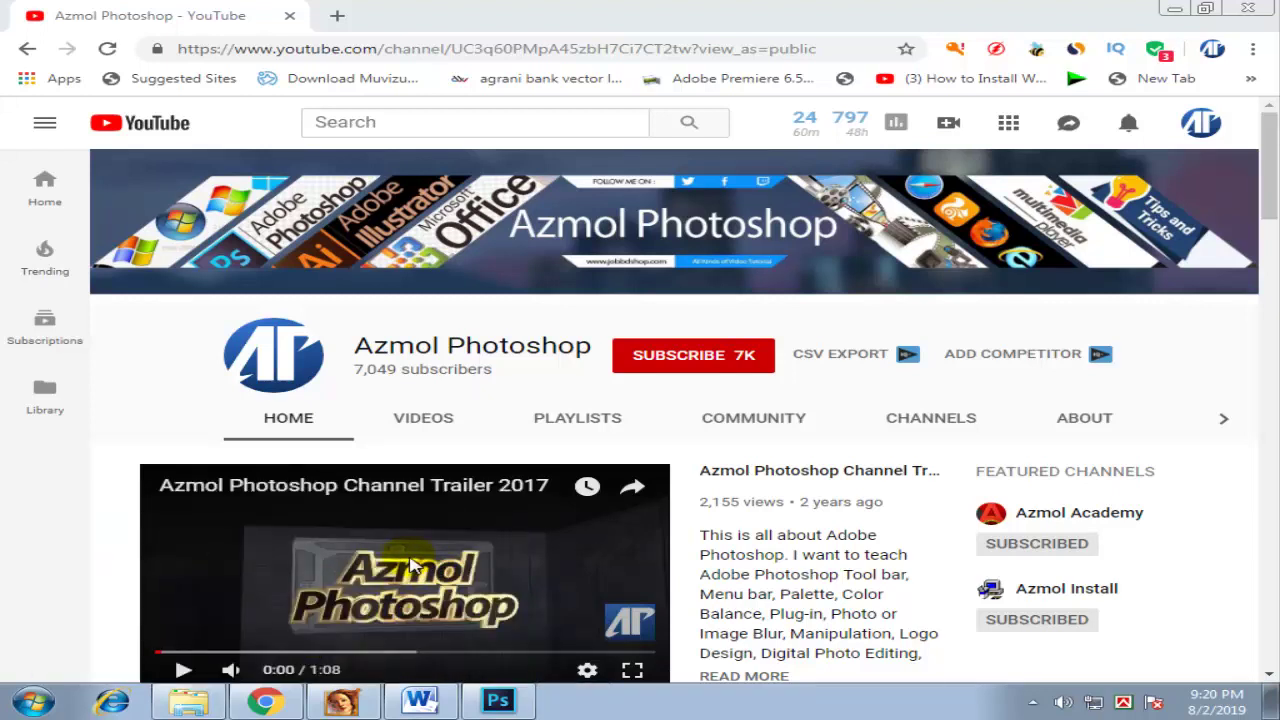
# Open the Registry Editor by running the command regedit.
pyautogui.press('super+r')
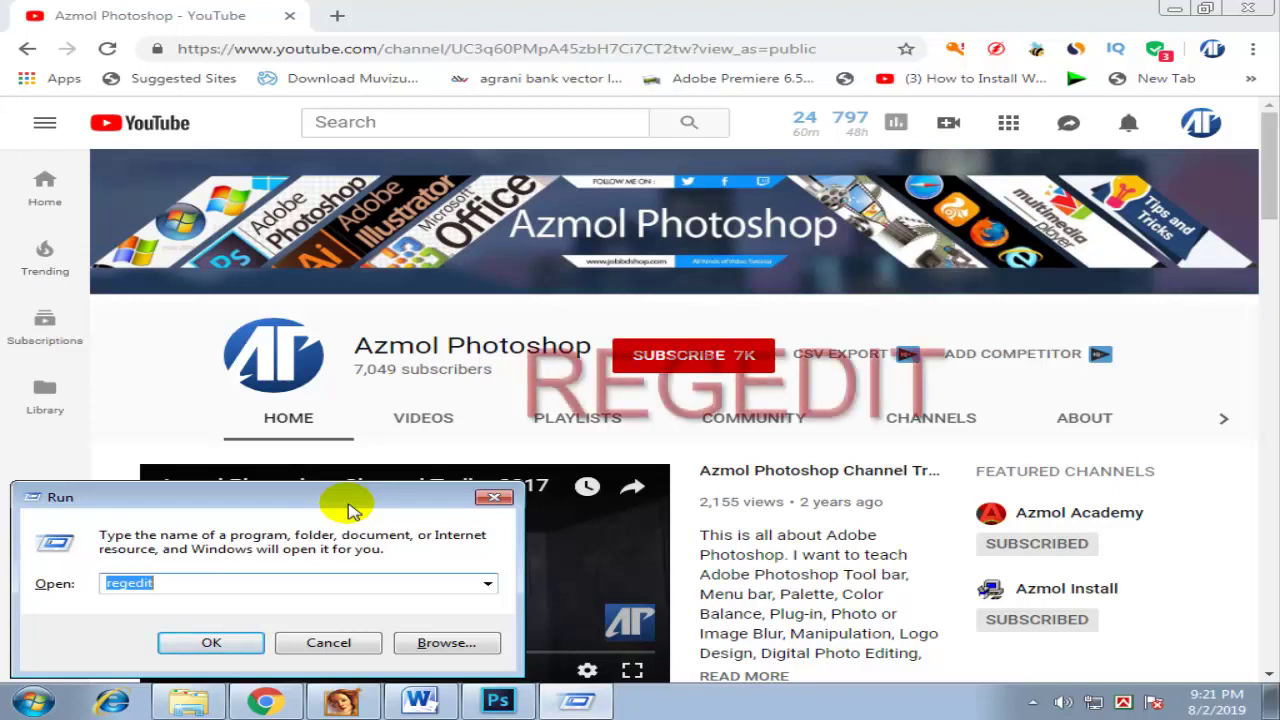
pyautogui.write('regedit')
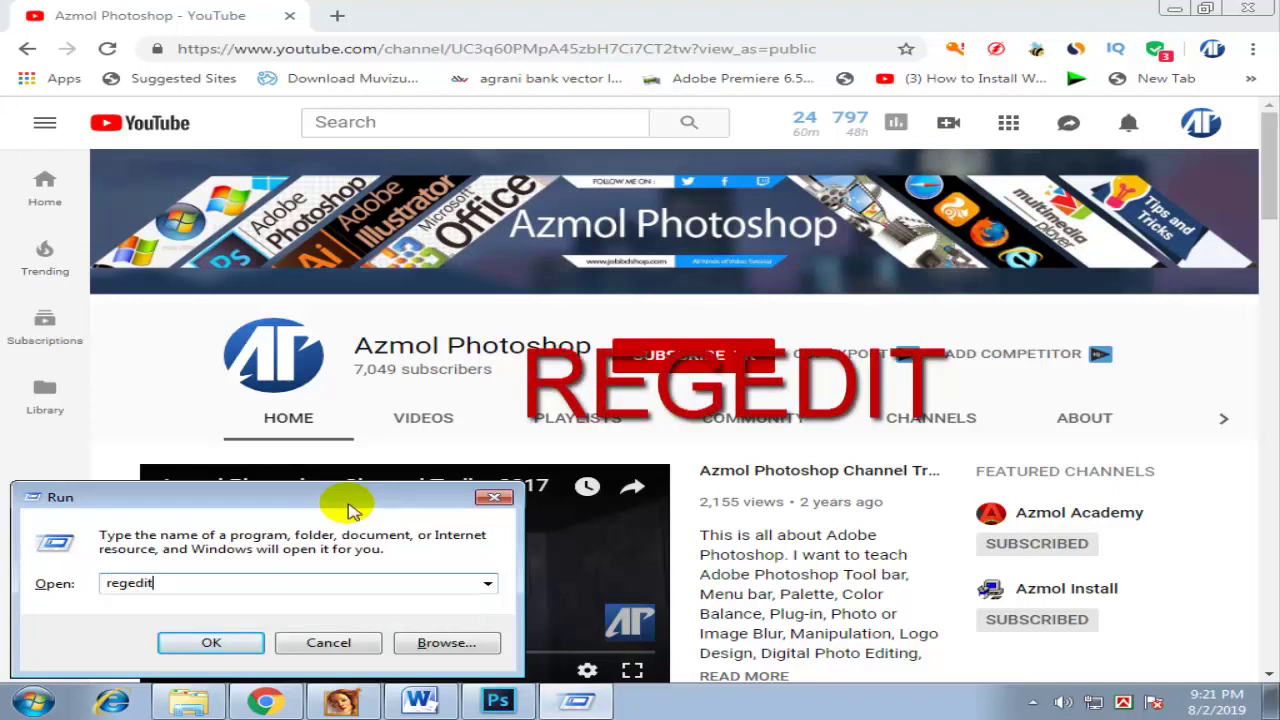
pyautogui.press('Return')
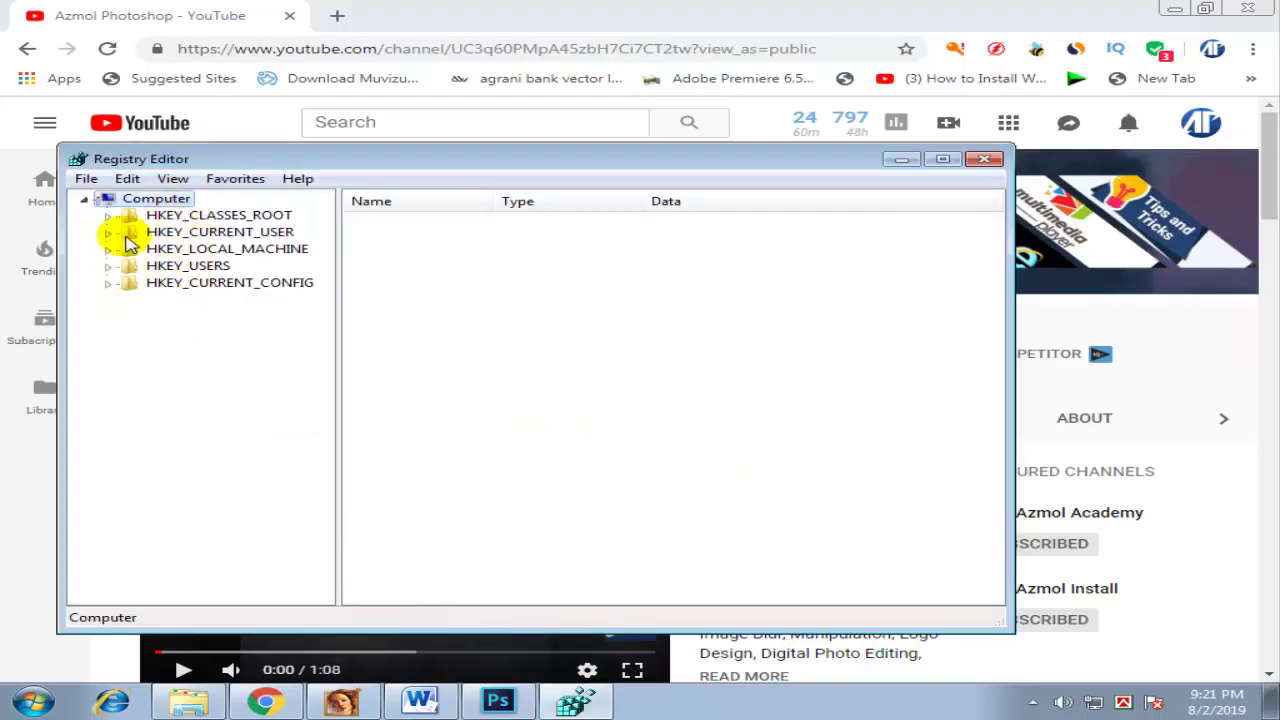
# Select and expand the HKEY_CLASSES_ROOT key in the registry tree.
pyautogui.click(107, 215)
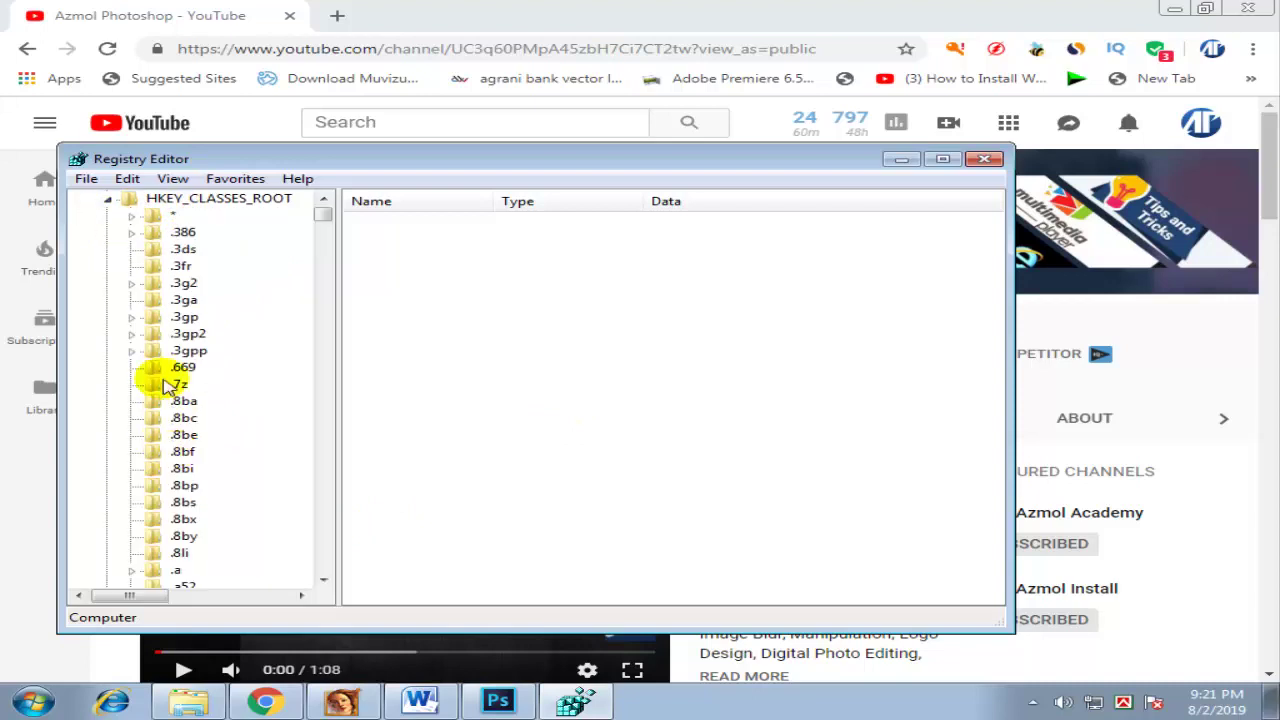
pyautogui.click(107, 198)
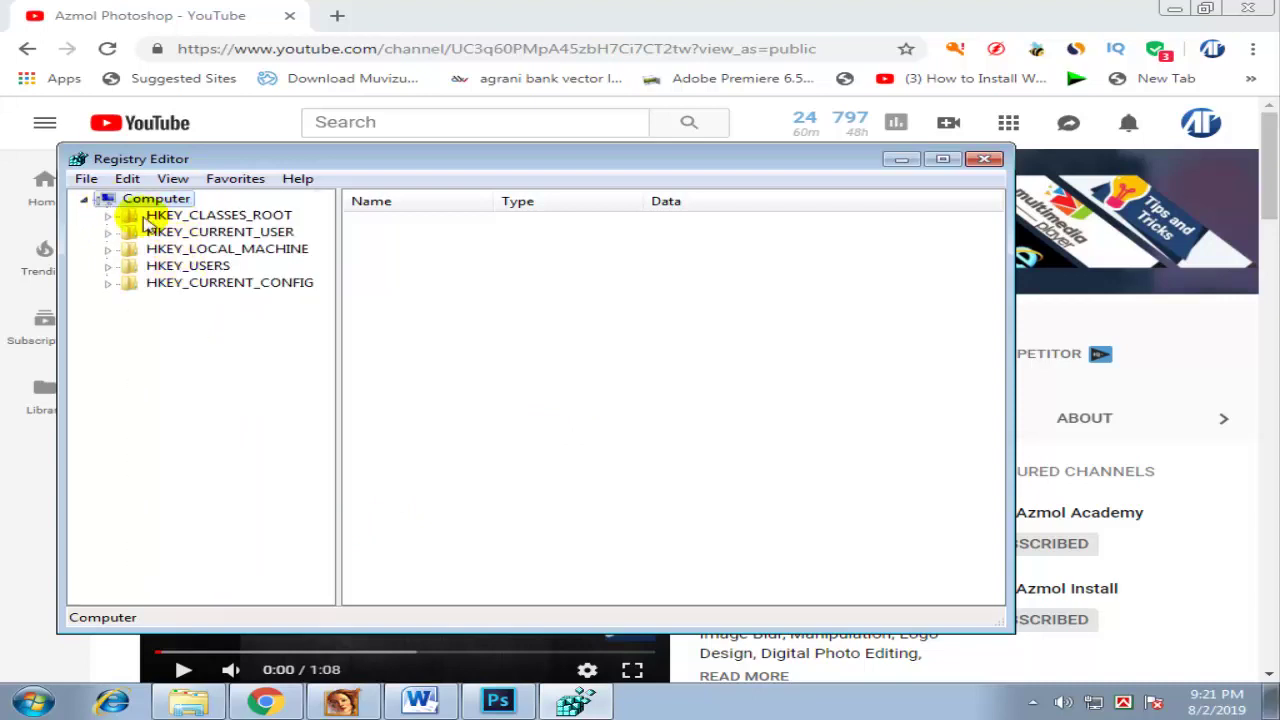
pyautogui.click(188, 216)
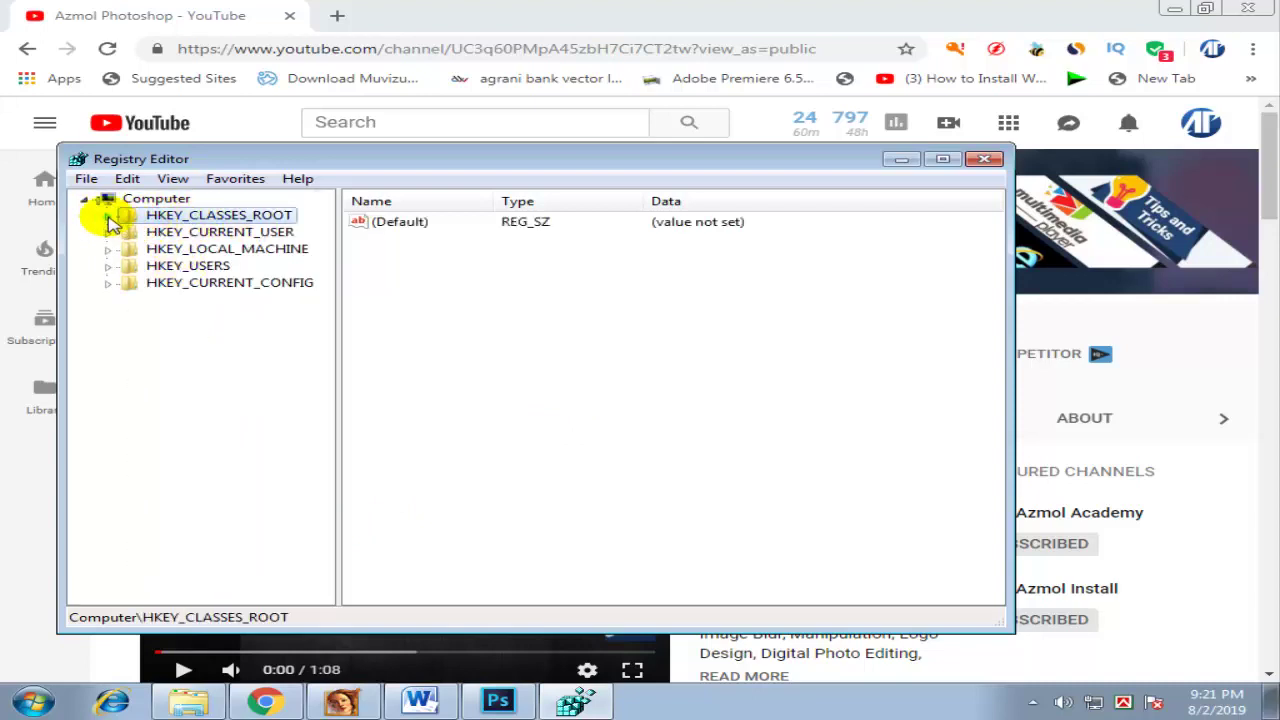
pyautogui.click(108, 216)
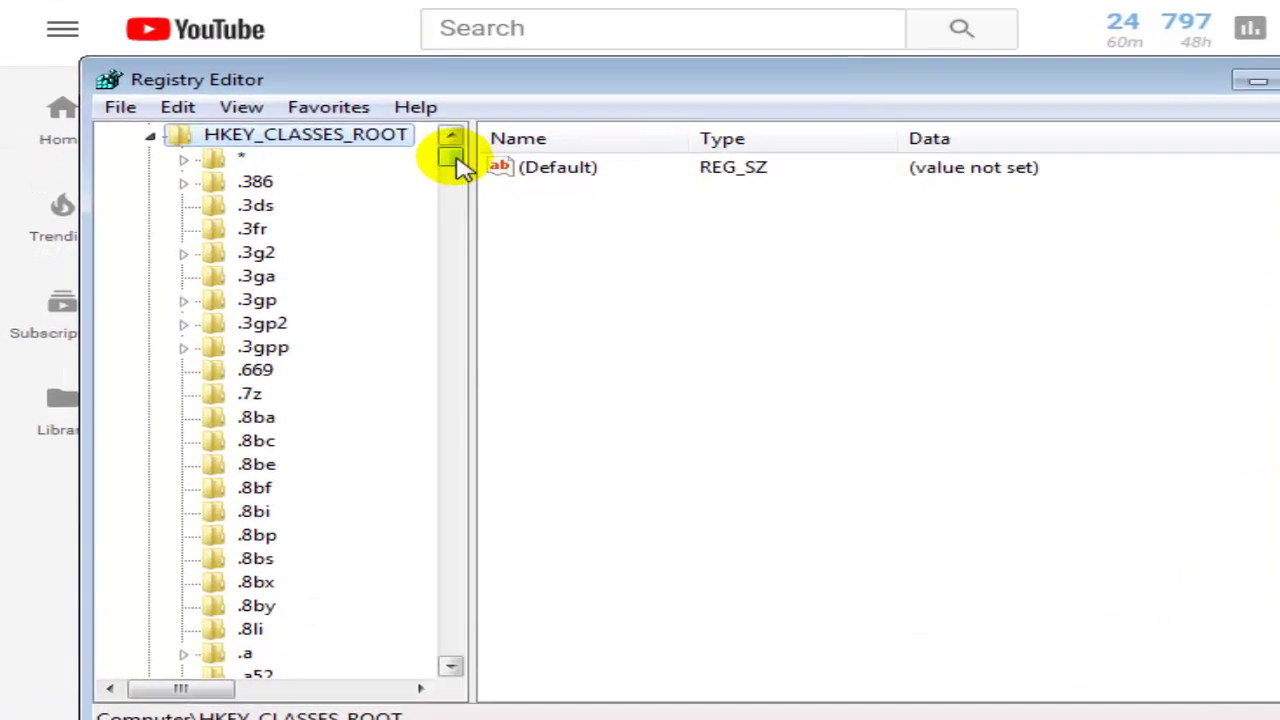
# Locate the Directory key under HKEY_CLASSES_ROOT and expand it.
pyautogui.moveTo(456, 160); pyautogui.dragTo(452, 228)
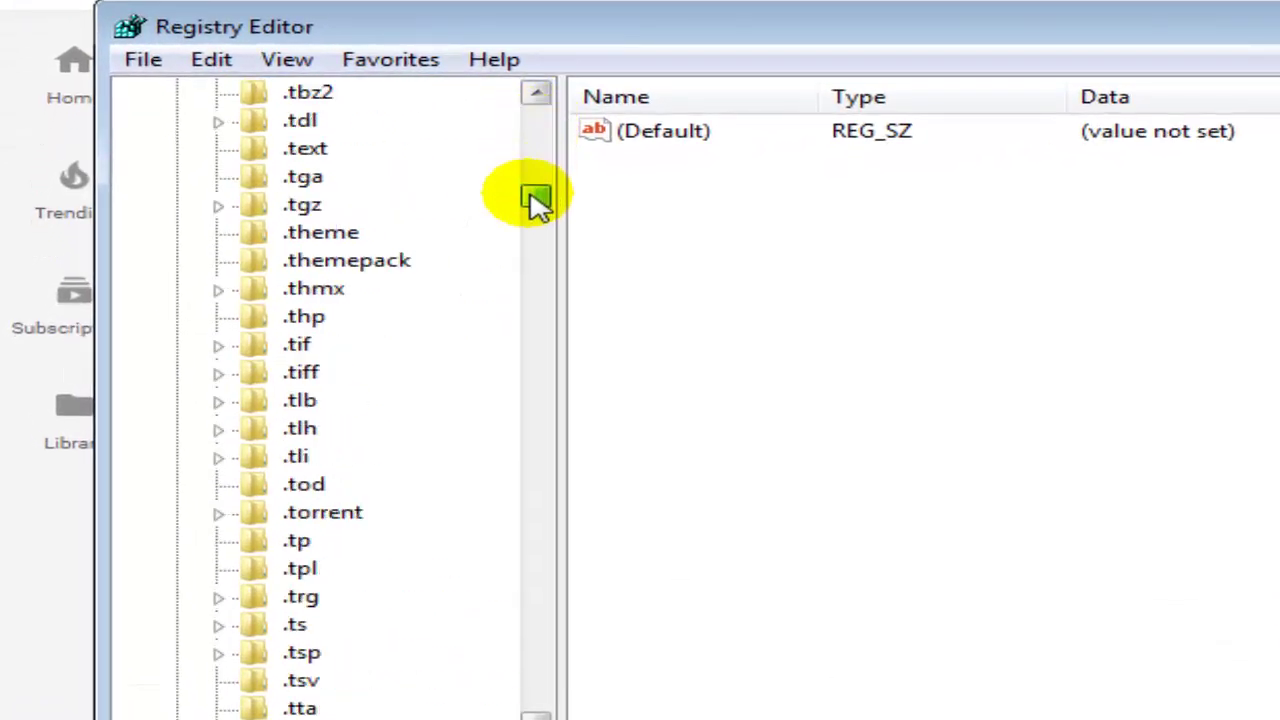
pyautogui.moveTo(533, 195); pyautogui.dragTo(533, 272)
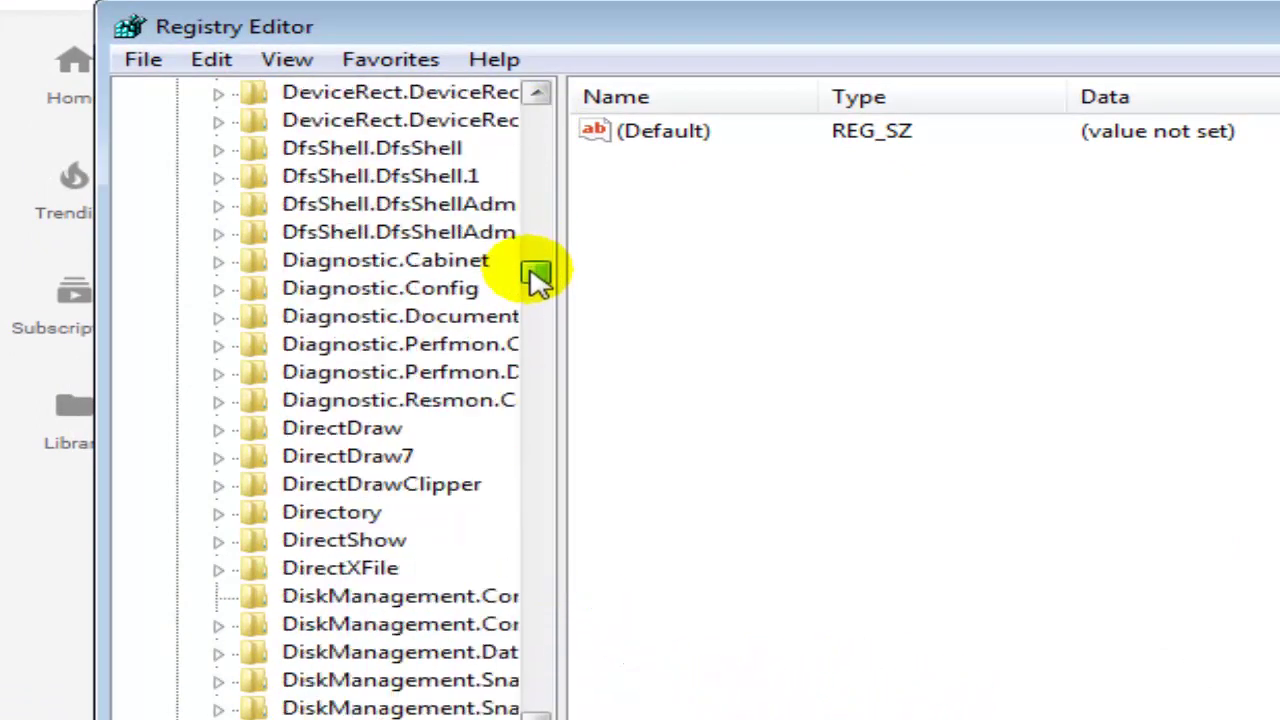
pyautogui.click(335, 514)
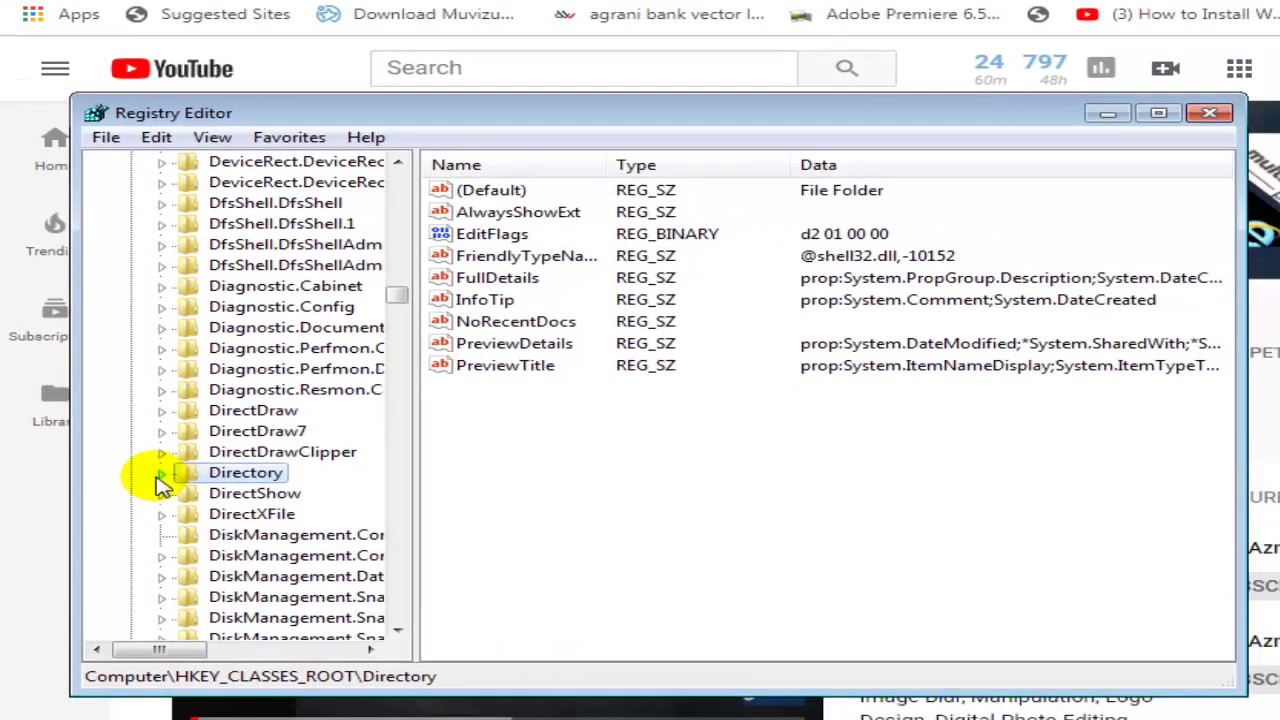
pyautogui.click(218, 513)
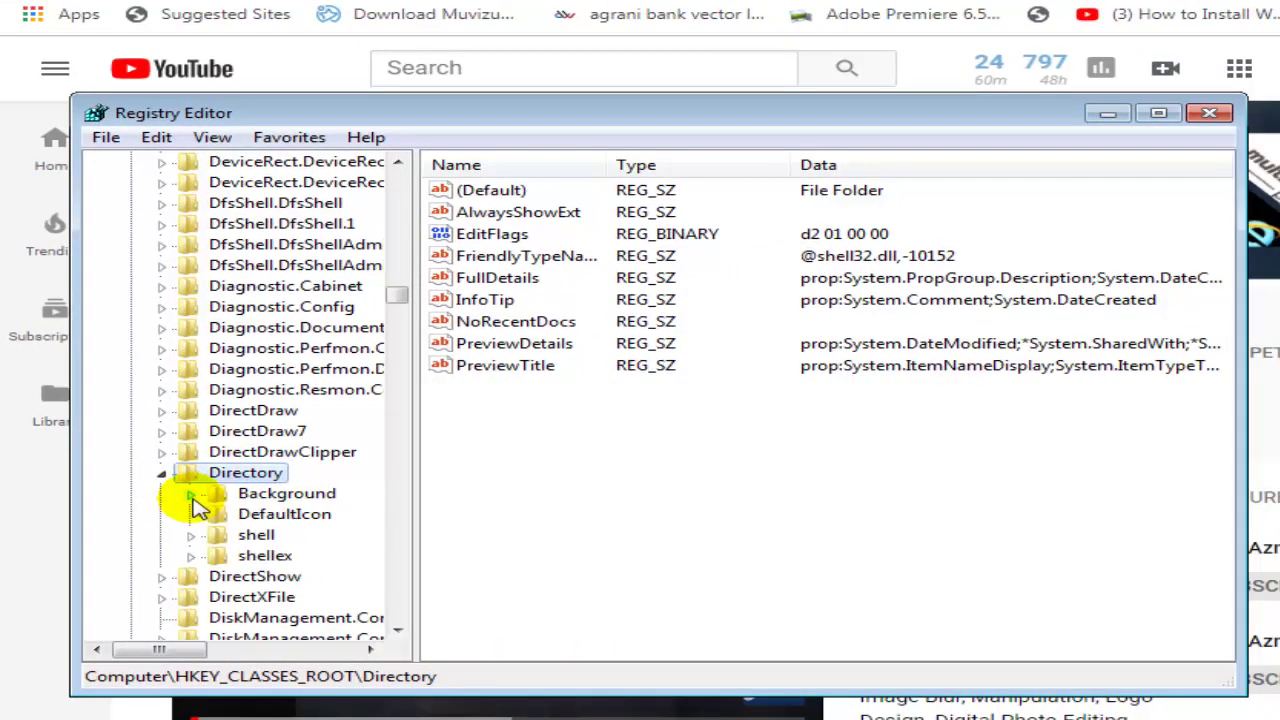
# Expand the Background key under Directory, and select and expand its shell subkey.
pyautogui.click(191, 494)
pyautogui.click(262, 496)
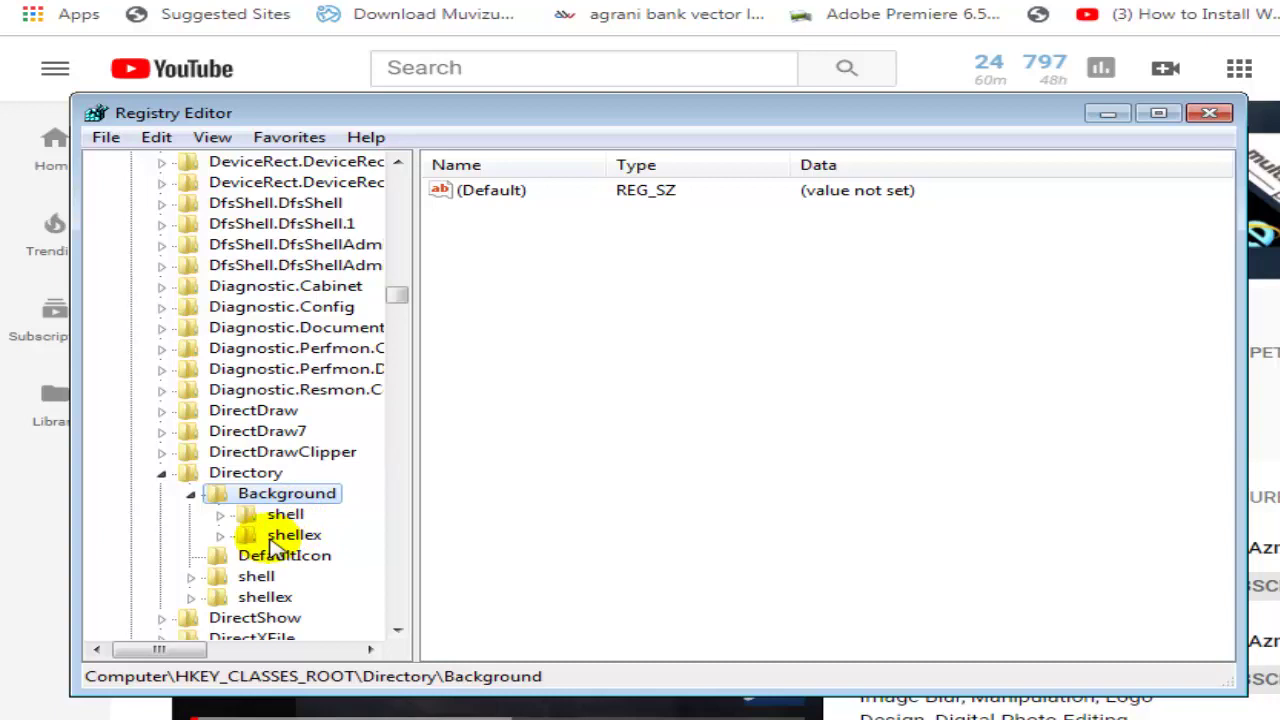
pyautogui.click(262, 515)
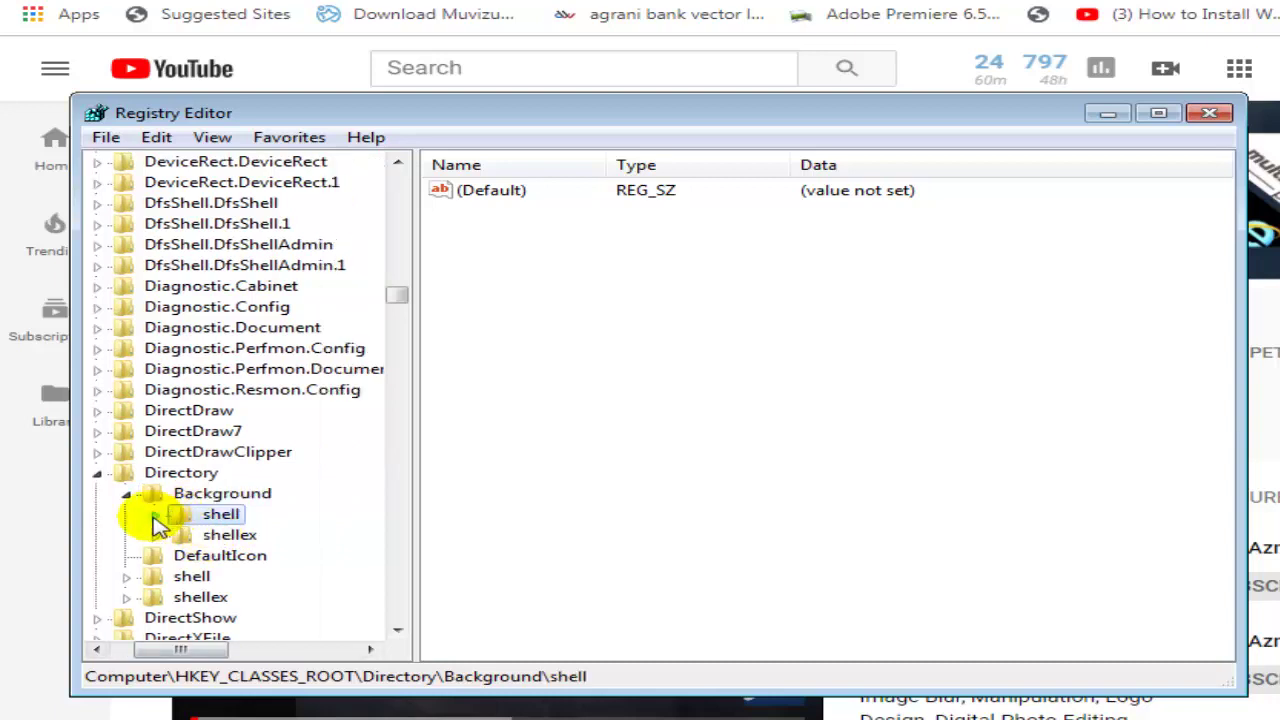
pyautogui.click(157, 517)
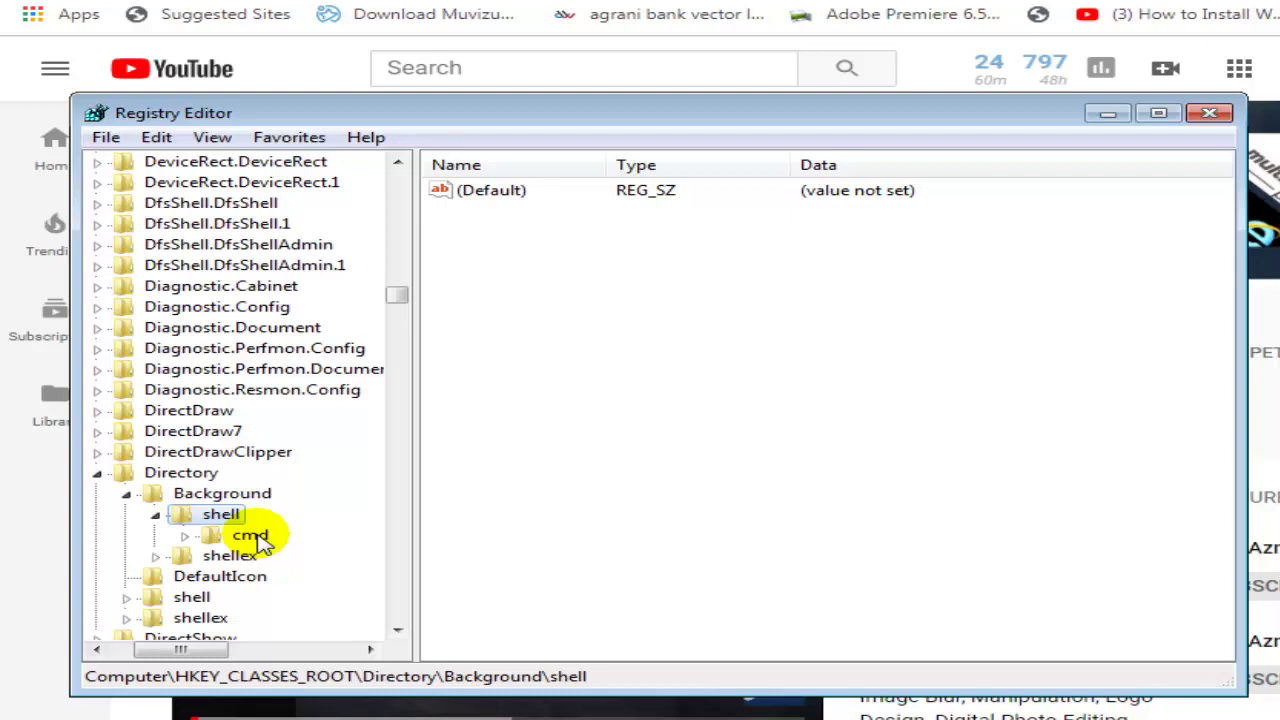
# Create a new key named Adobe Photoshop CC under Directory\Background\shell.
pyautogui.rightClick(210, 518)
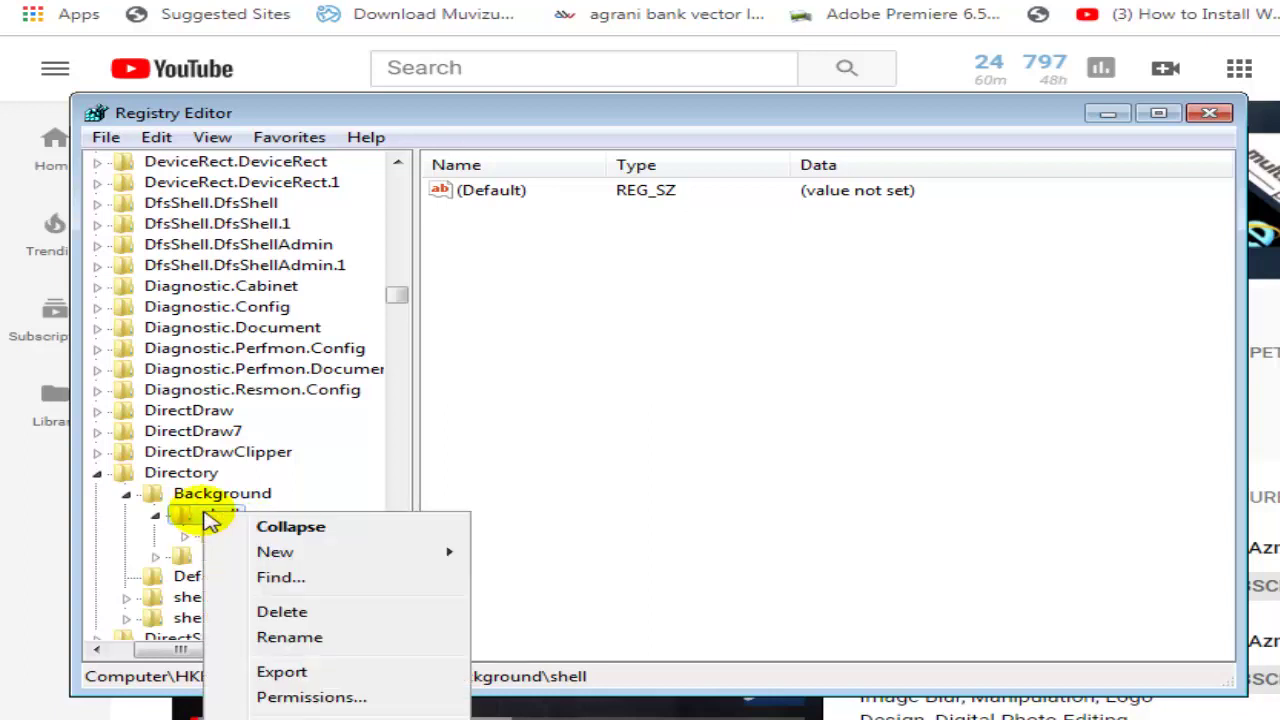
pyautogui.moveTo(283, 560)
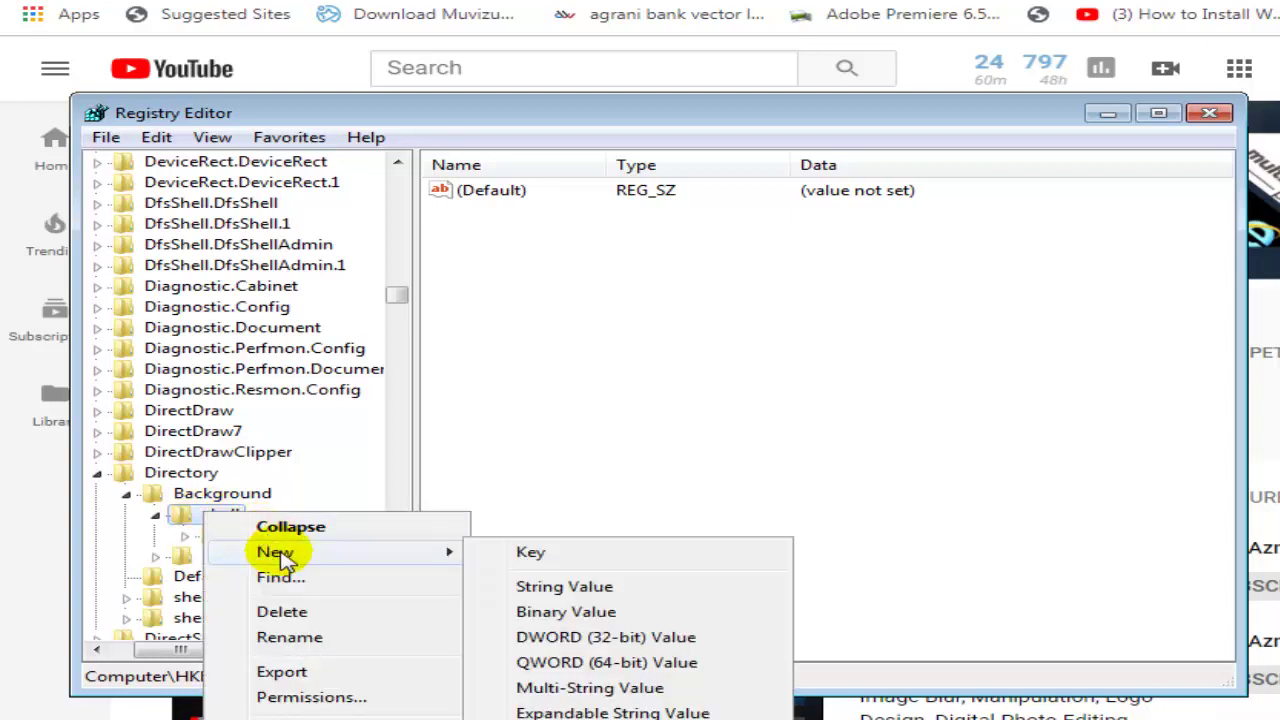
pyautogui.click(570, 558)
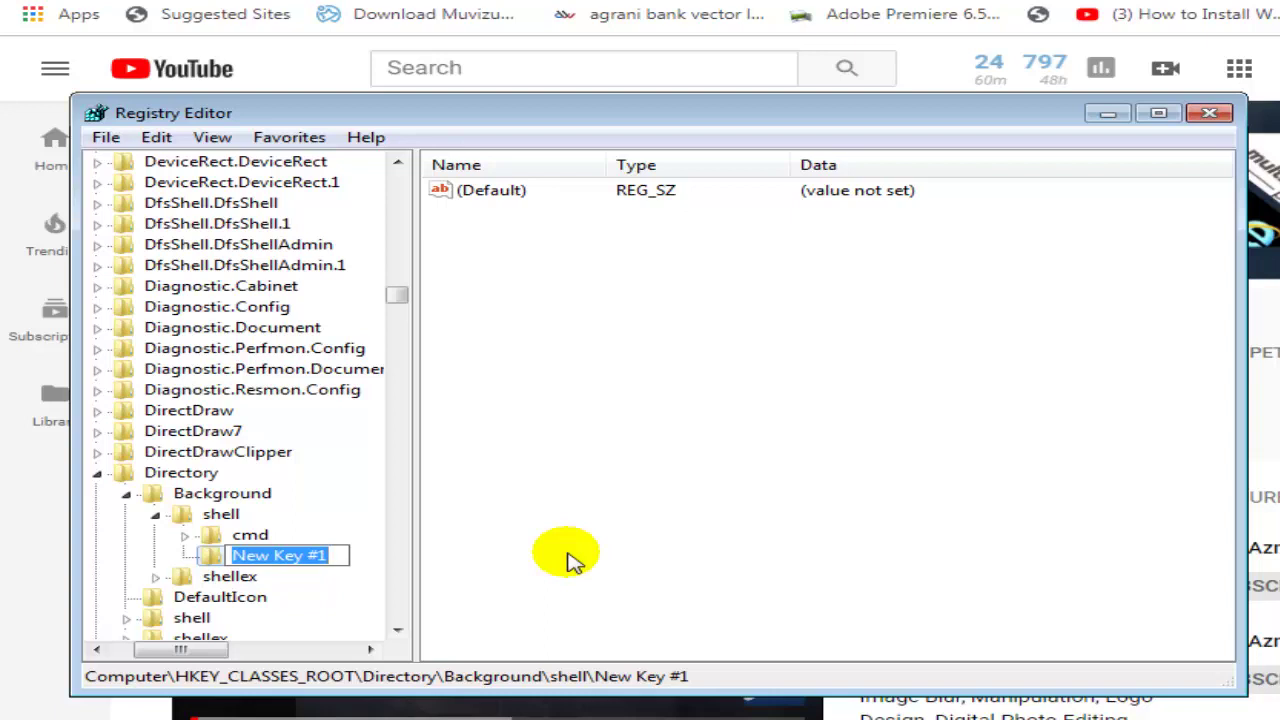
pyautogui.write('Adob')
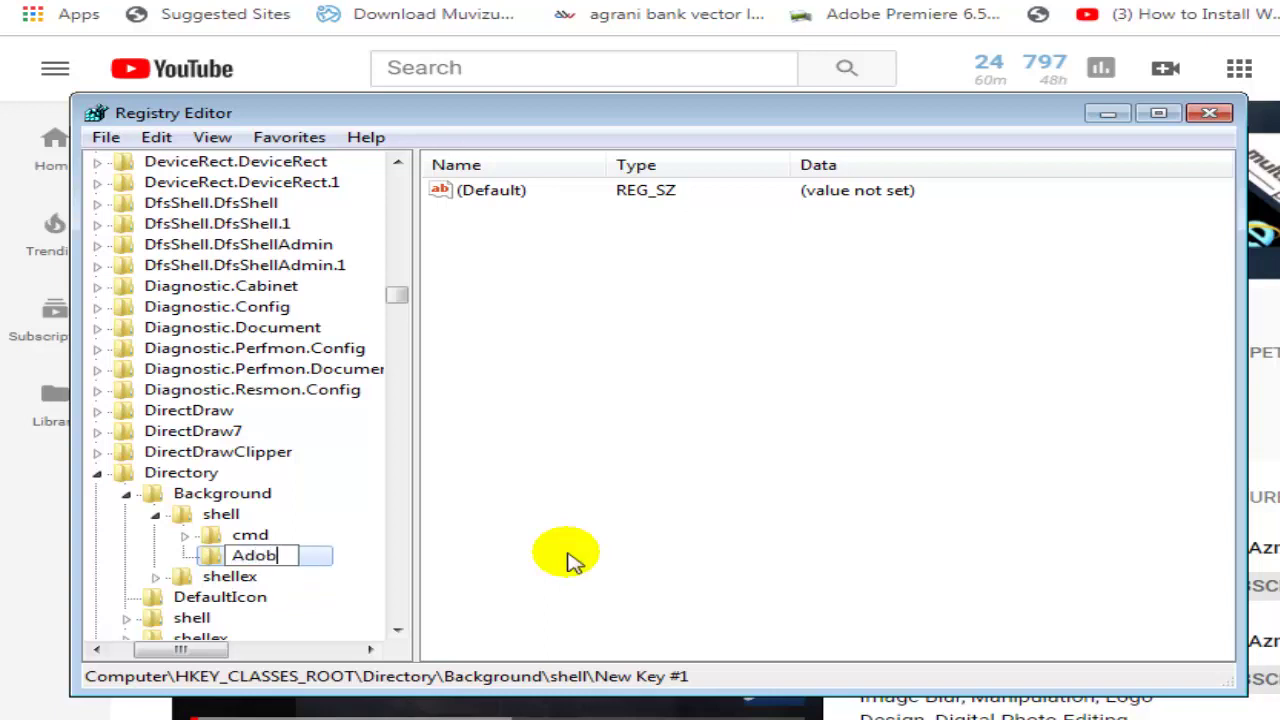
pyautogui.write('e Photo')
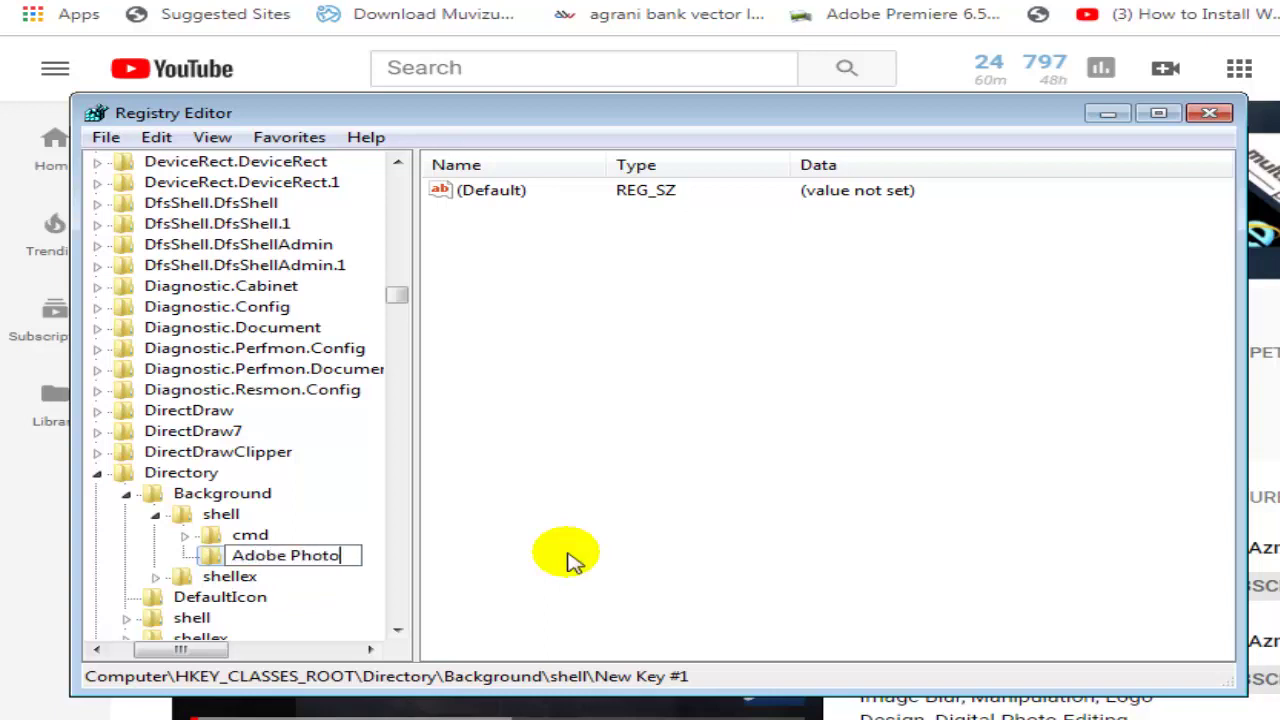
pyautogui.write('shop CC')
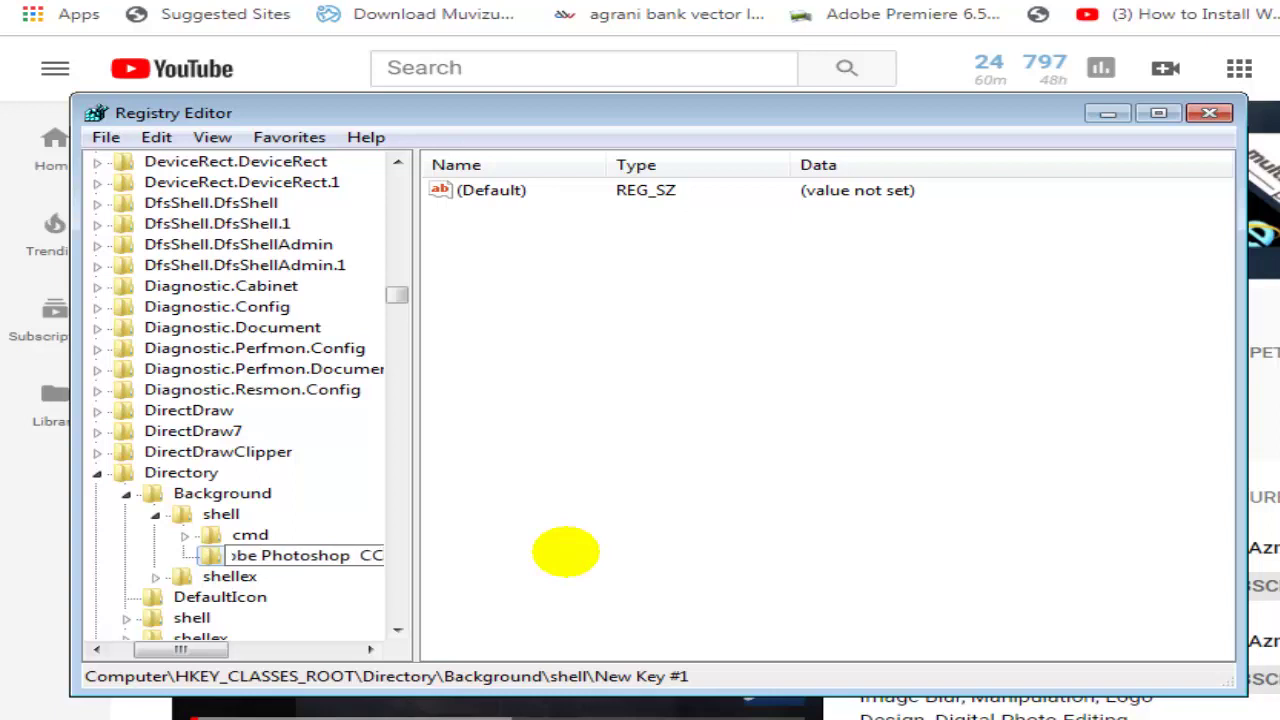
pyautogui.press('Return')
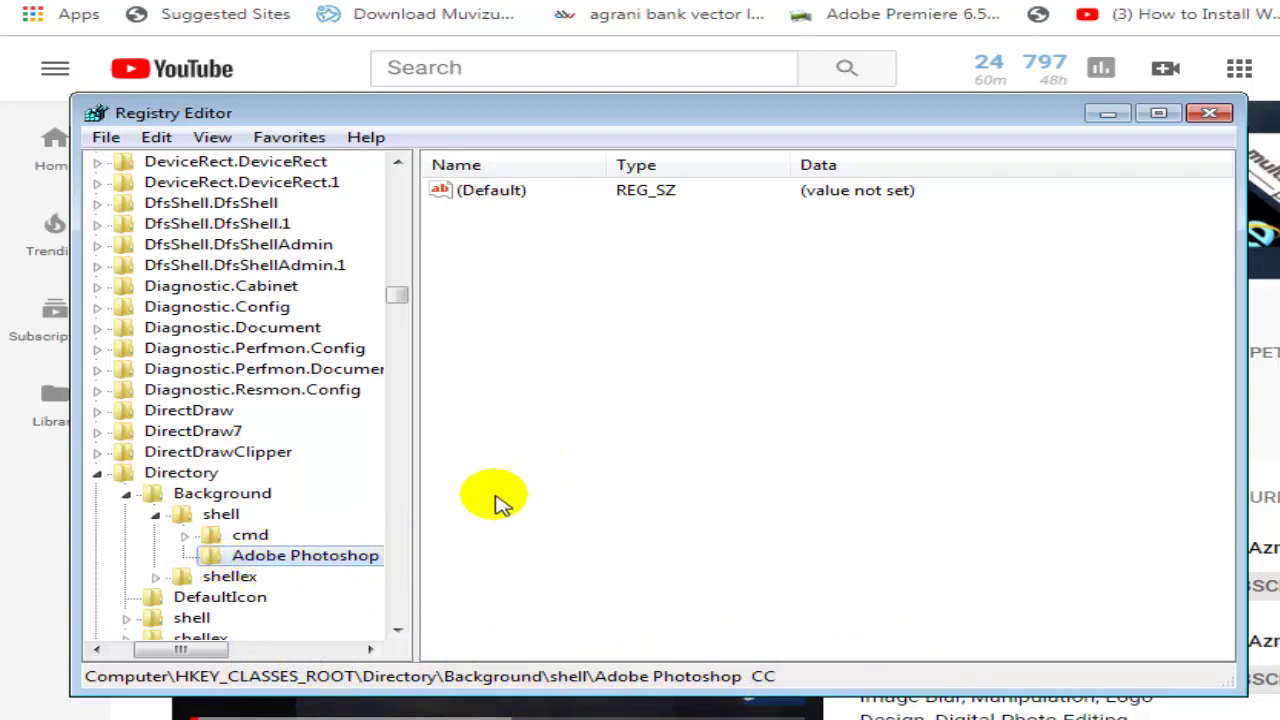
# Create a subkey named Command inside the Adobe Photoshop CC key.
pyautogui.rightClick(213, 563)
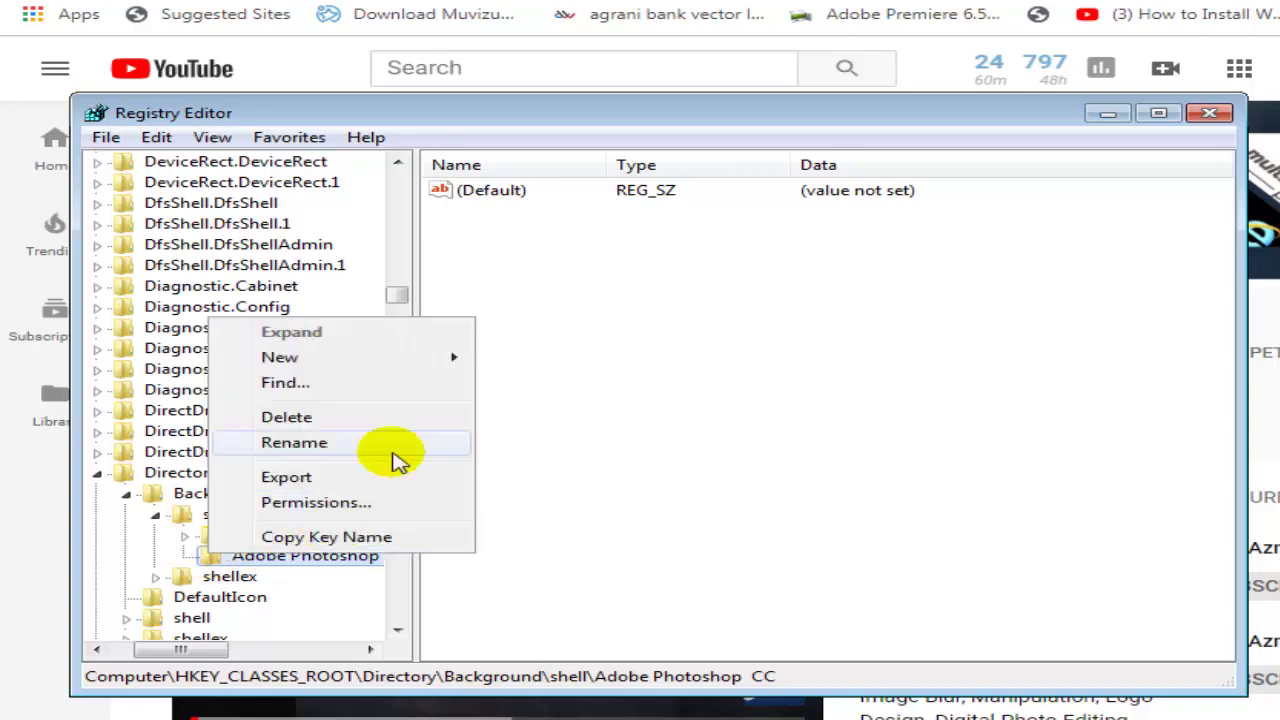
pyautogui.moveTo(443, 362)
pyautogui.click(535, 360)
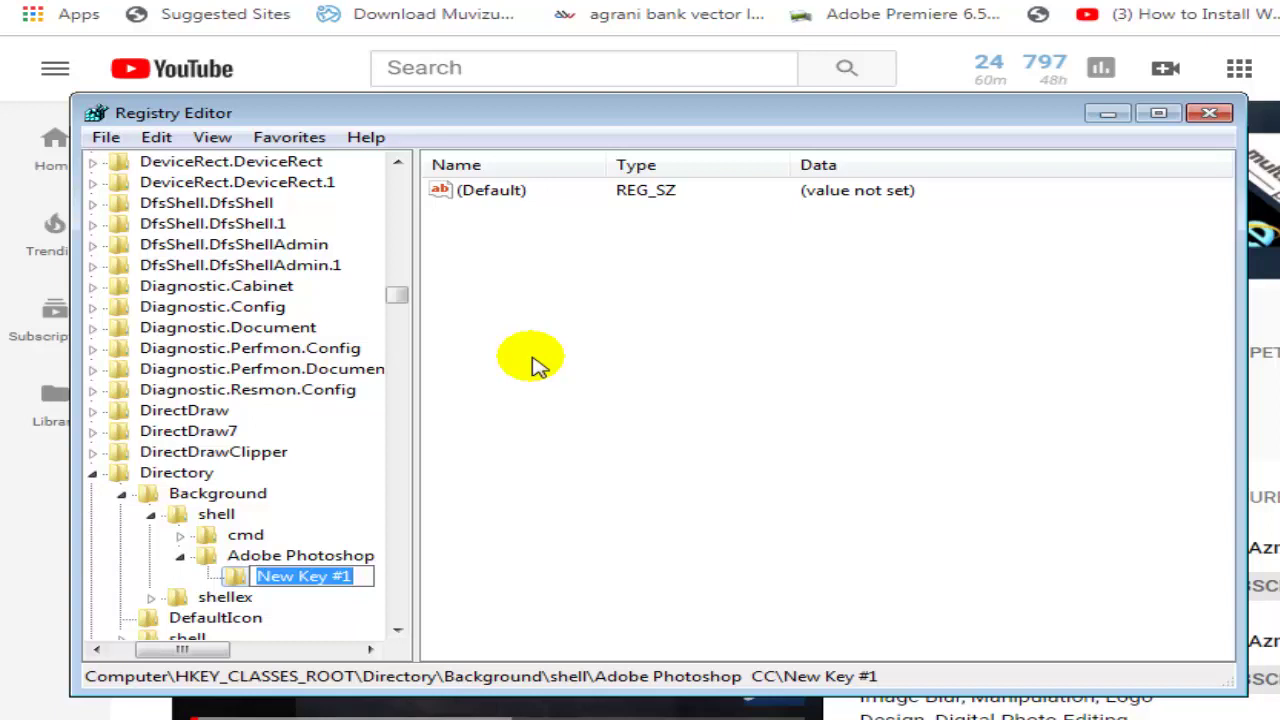
pyautogui.write('Command')
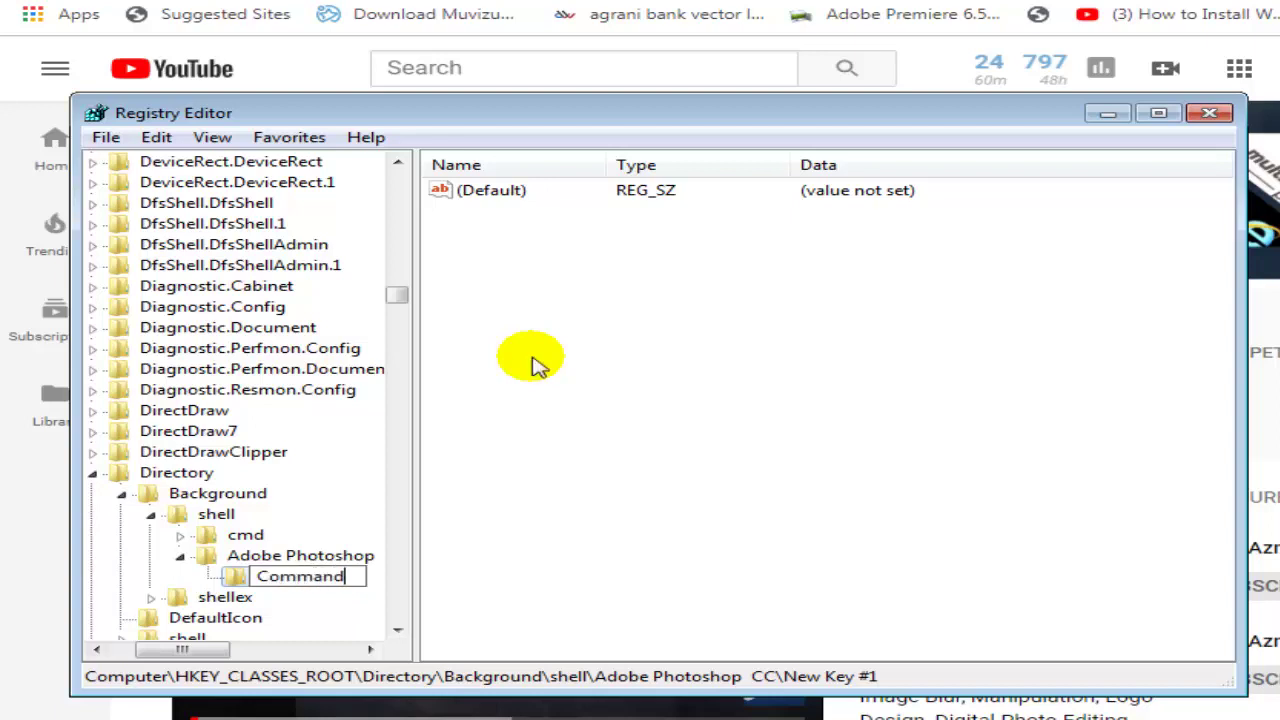
pyautogui.press('Return')
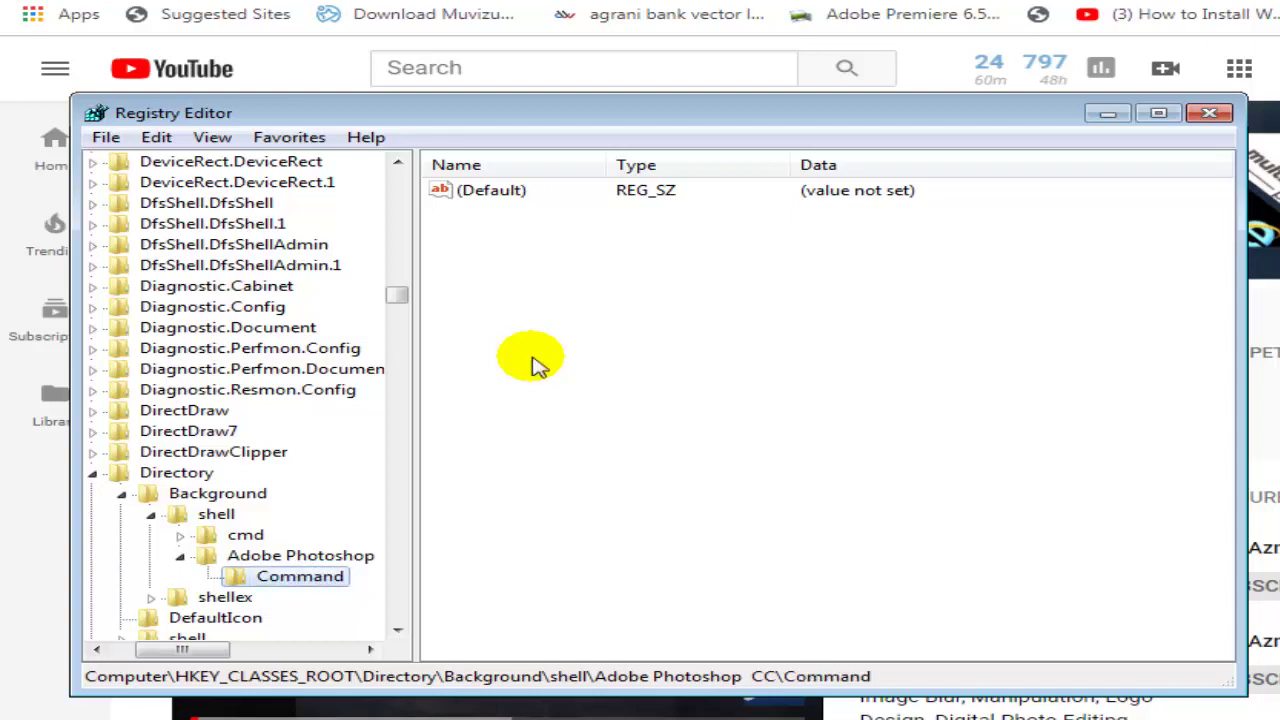
# Open the Command key's (Default) value for editing and copy the target path from the Adobe Photoshop CC 2015 (32 Bit) shortcut's properties.
pyautogui.doubleClick(480, 200)
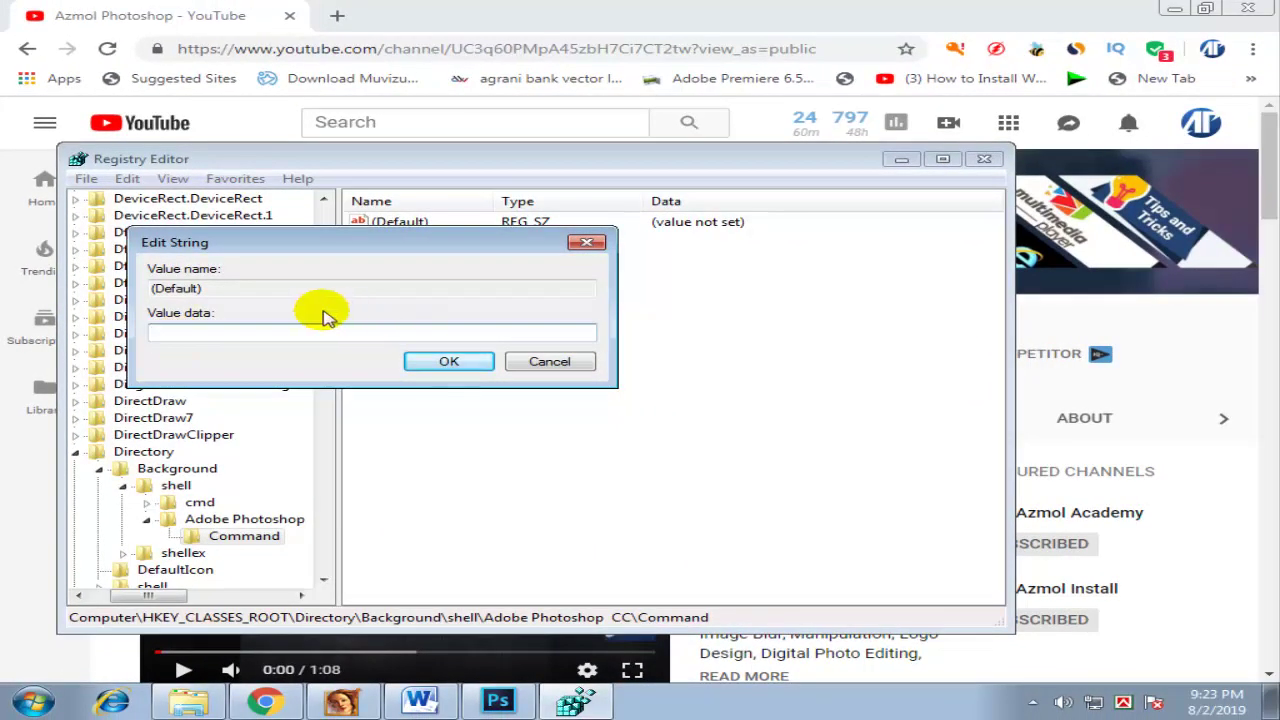
pyautogui.click(33, 702)
pyautogui.click(112, 622)
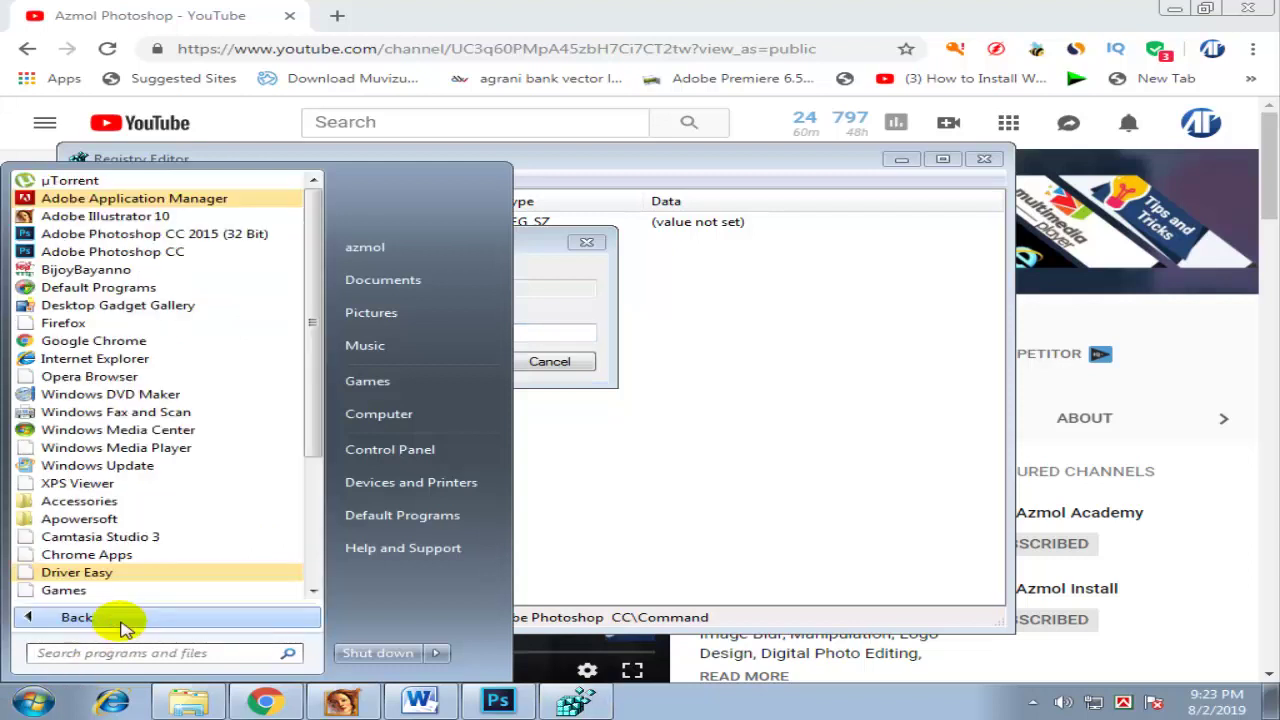
pyautogui.rightClick(119, 237)
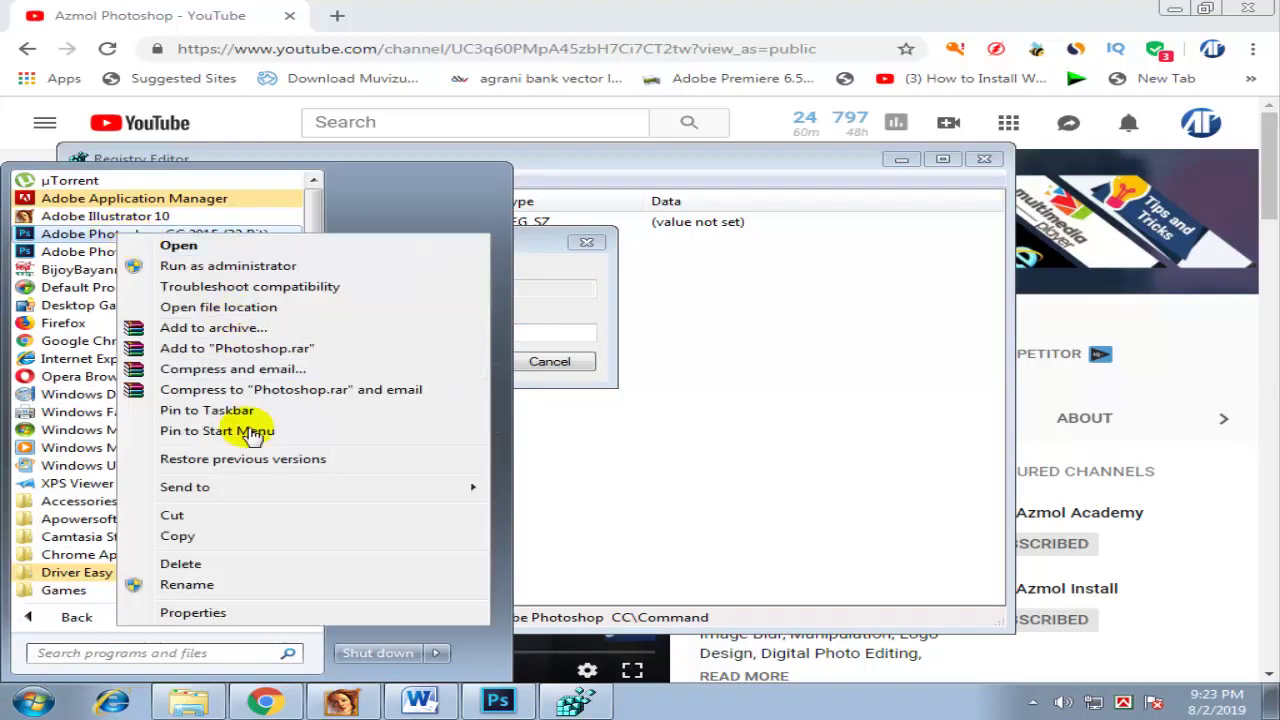
pyautogui.click(193, 613)
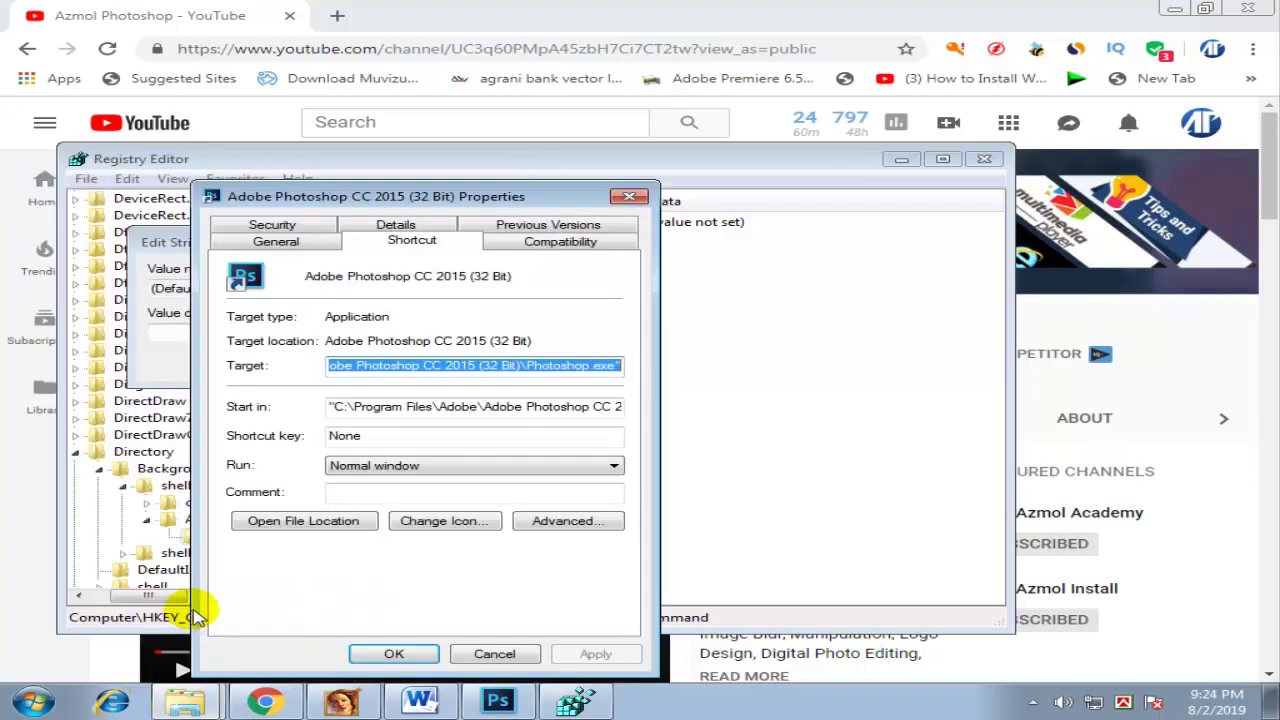
pyautogui.click(585, 366)
pyautogui.press('Home')
pyautogui.moveTo(330, 366); pyautogui.dragTo(609, 362)
pyautogui.rightClick(583, 365)
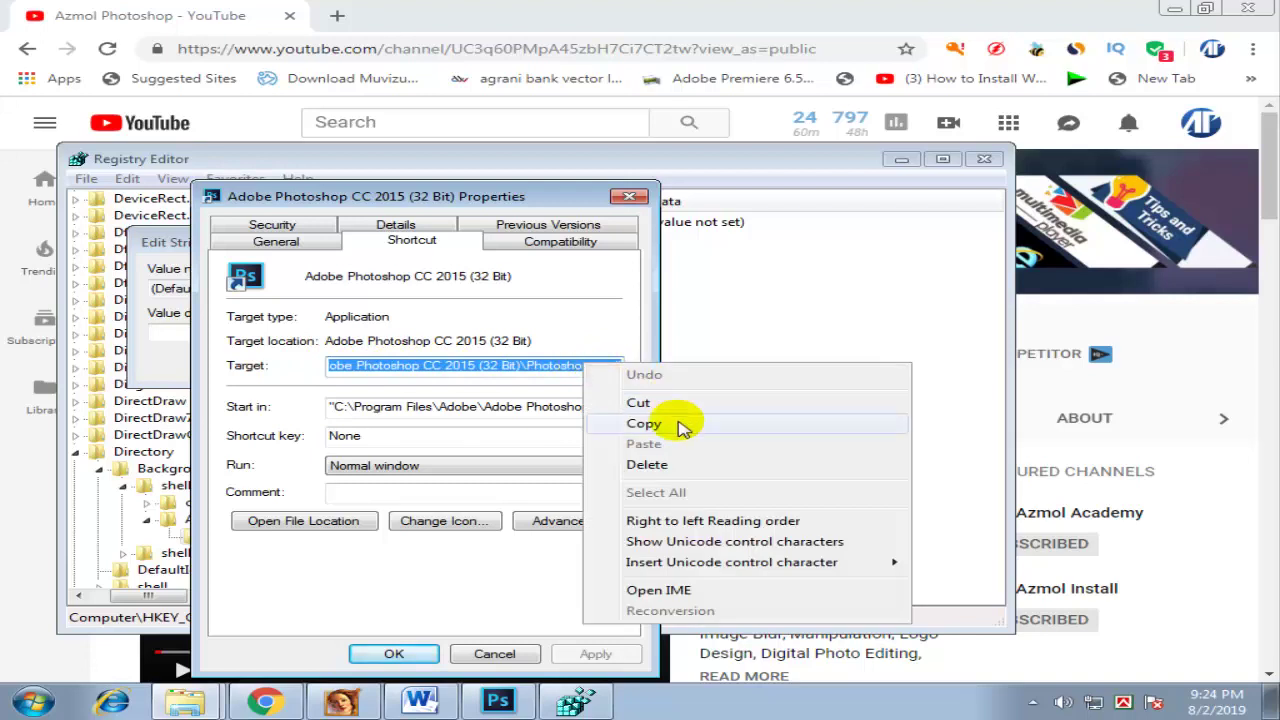
pyautogui.click(681, 425)
pyautogui.click(390, 655)
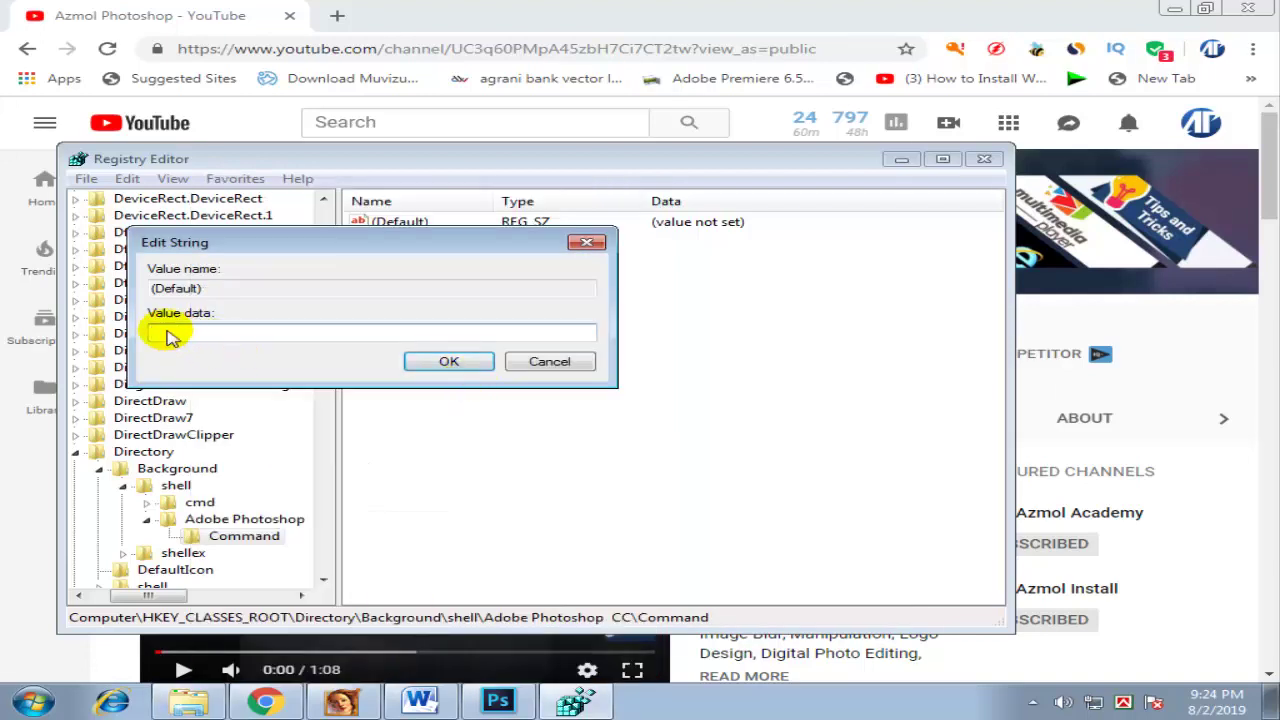
# Paste "C:\Program Files\Adobe\Adobe Photoshop CC 2015 (32 Bit)\Photoshop.exe" as the Command key's (Default) value data and close the Registry Editor.
pyautogui.rightClick(195, 335)
pyautogui.click(249, 410)
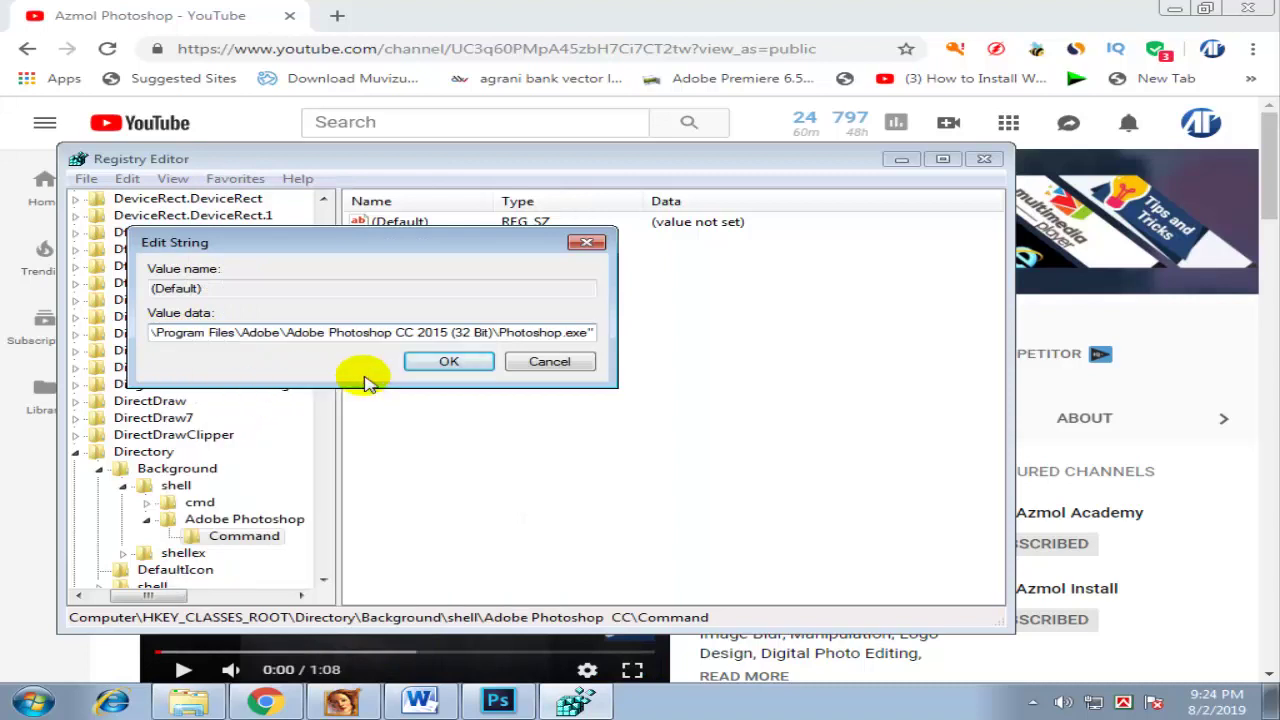
pyautogui.click(450, 362)
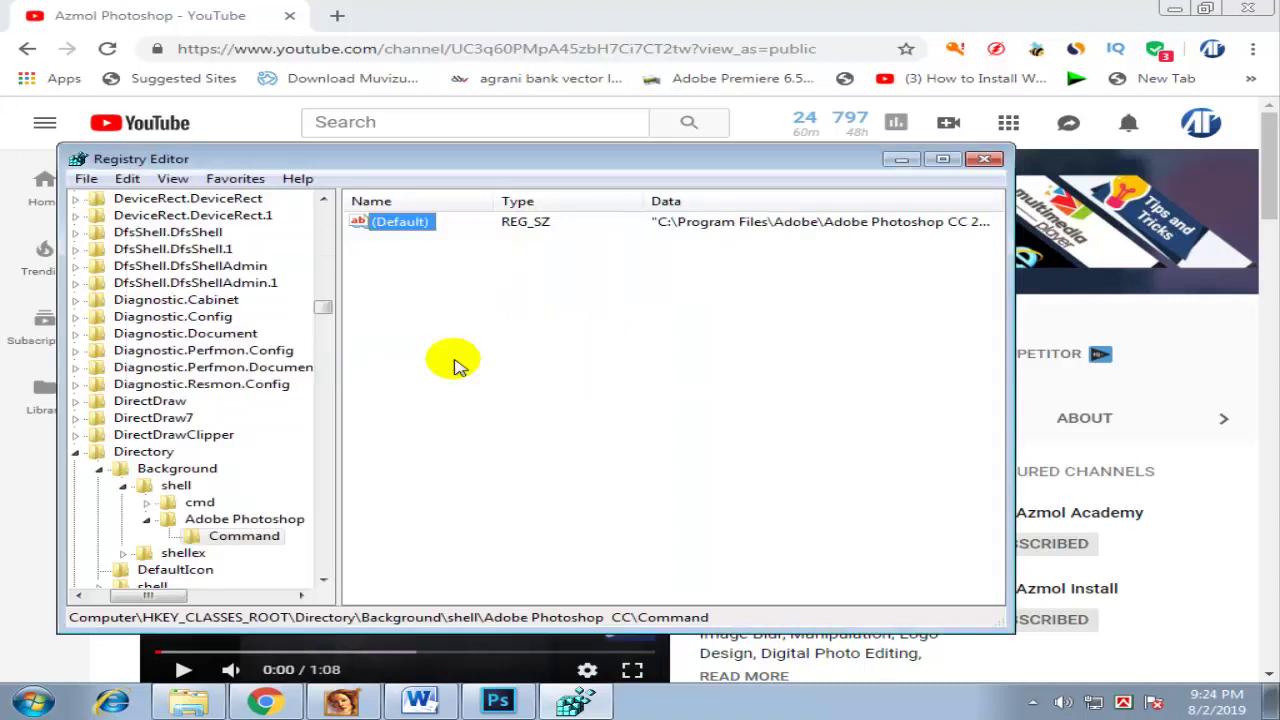
pyautogui.click(985, 161)
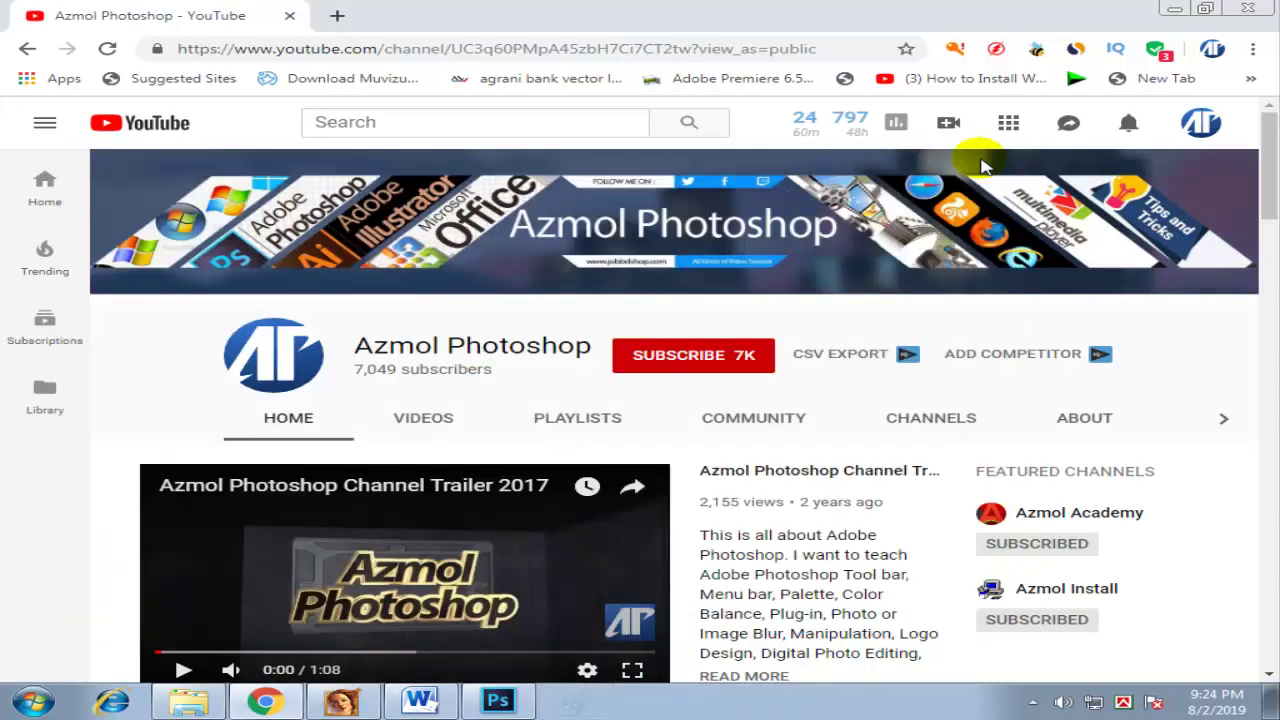
# Minimize the browser, test the Adobe Photoshop CC entry in the desktop context menu, and close Photoshop.
pyautogui.click(1172, 10)
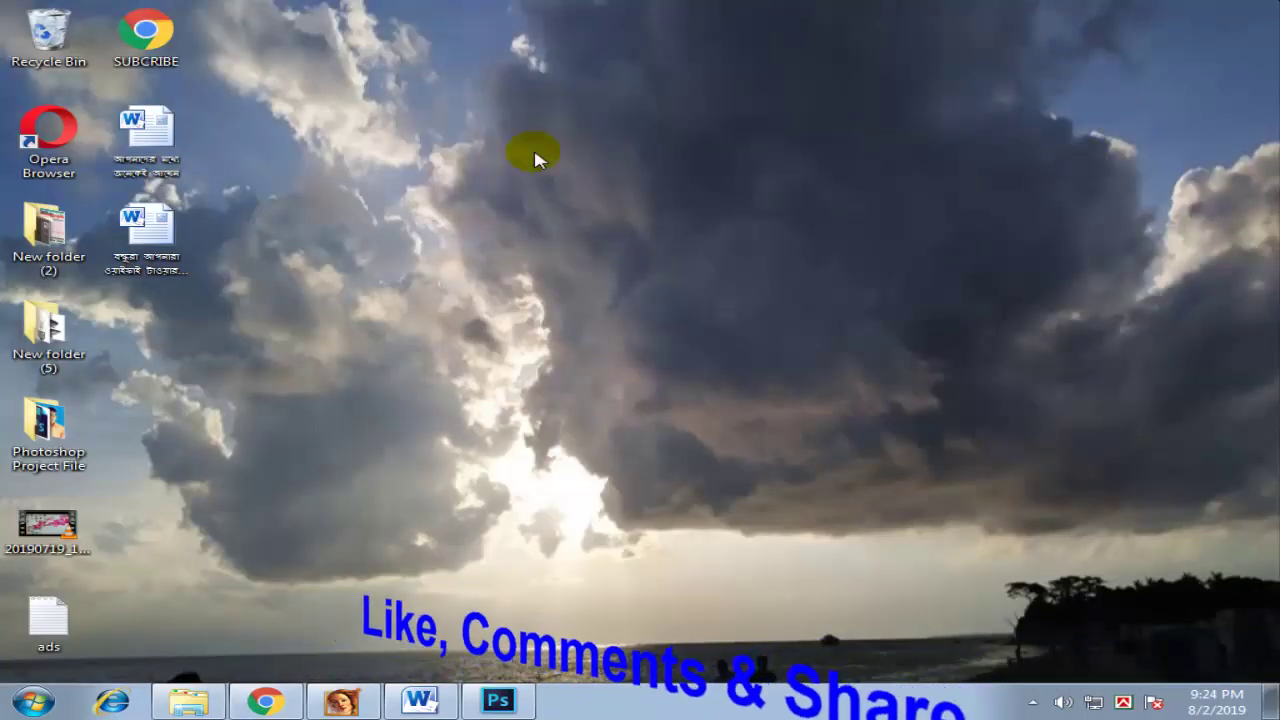
pyautogui.rightClick(553, 166)
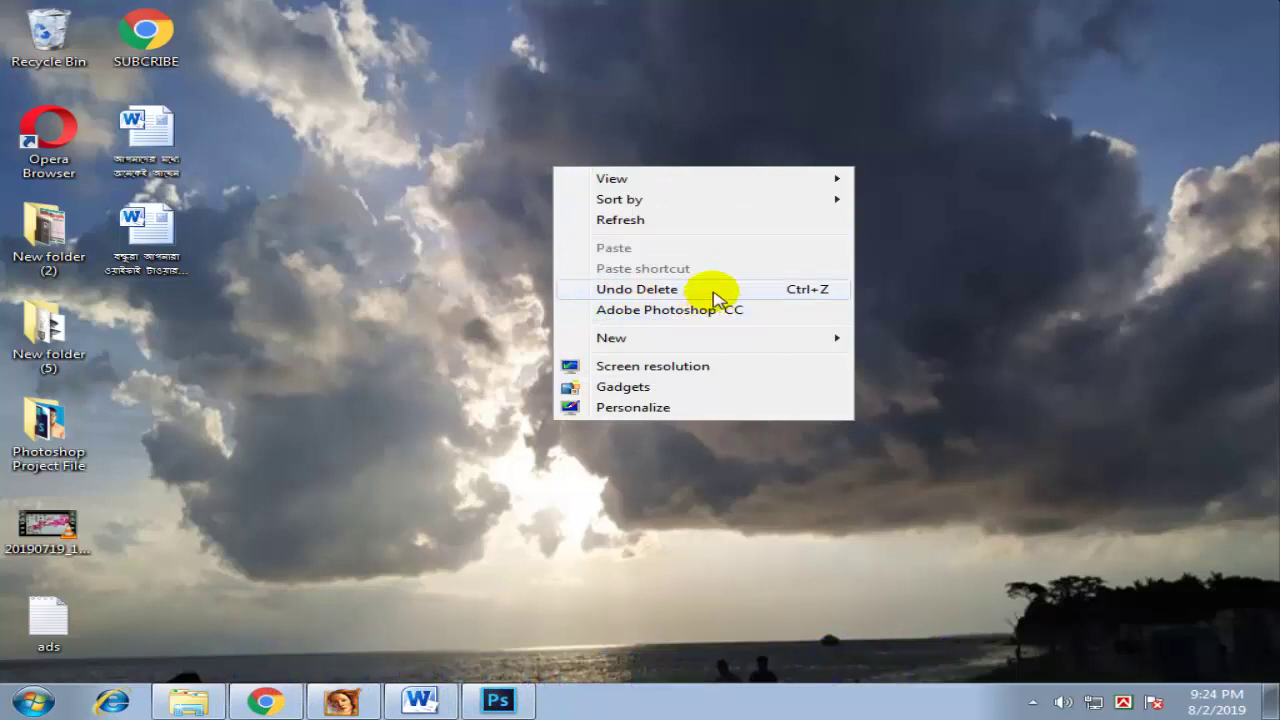
pyautogui.click(655, 311)
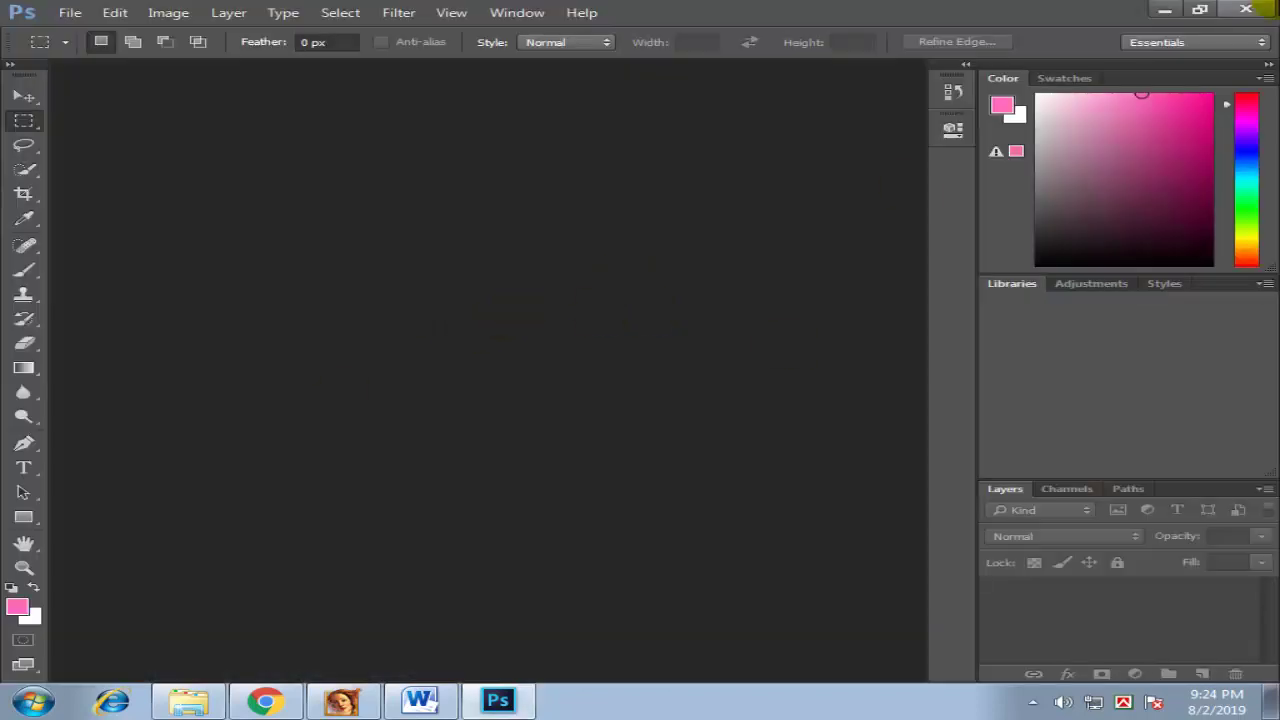
pyautogui.click(1245, 10)
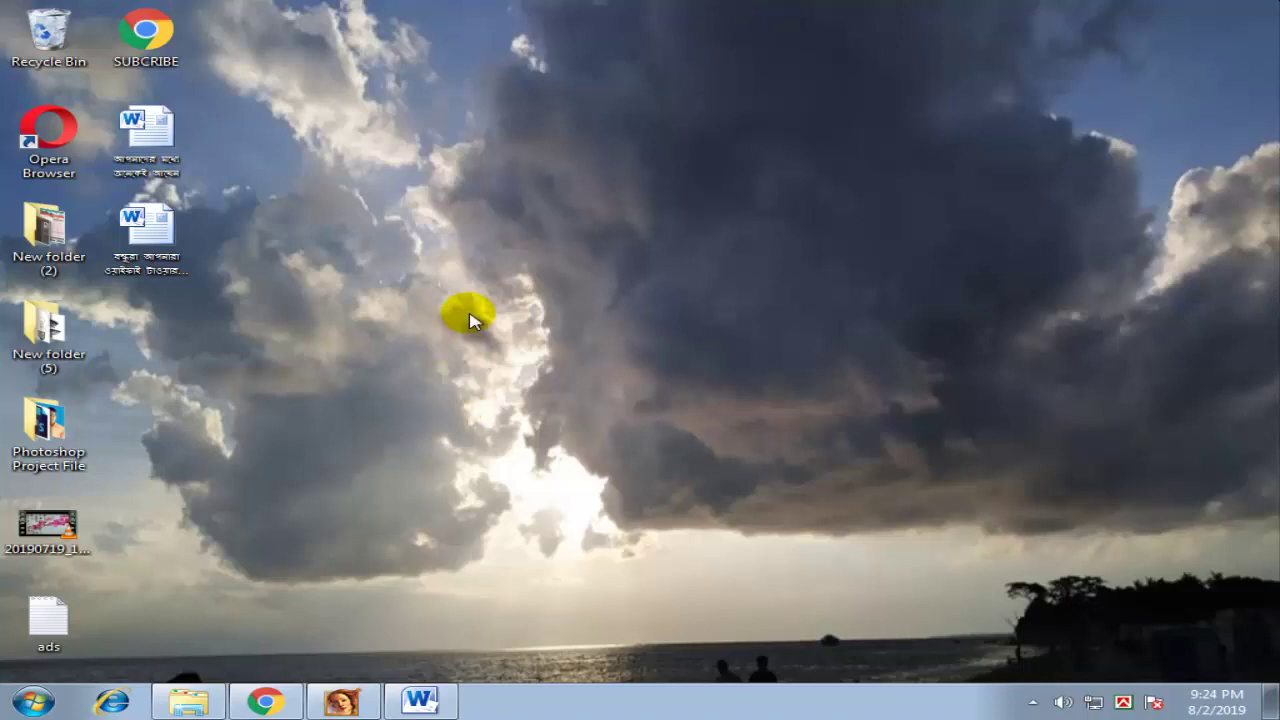
# Switch back to the YouTube channel page in Chrome.
pyautogui.click(266, 701)
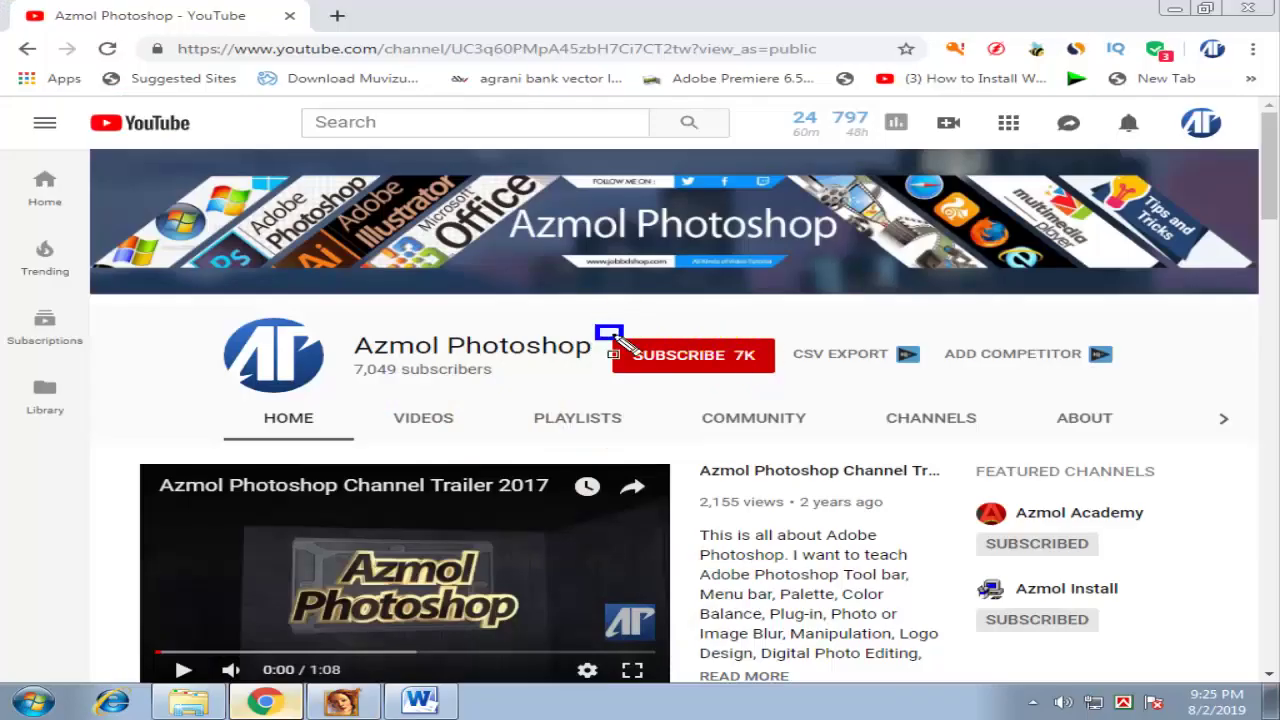
pyautogui.moveTo(618, 338); pyautogui.dragTo(787, 380)
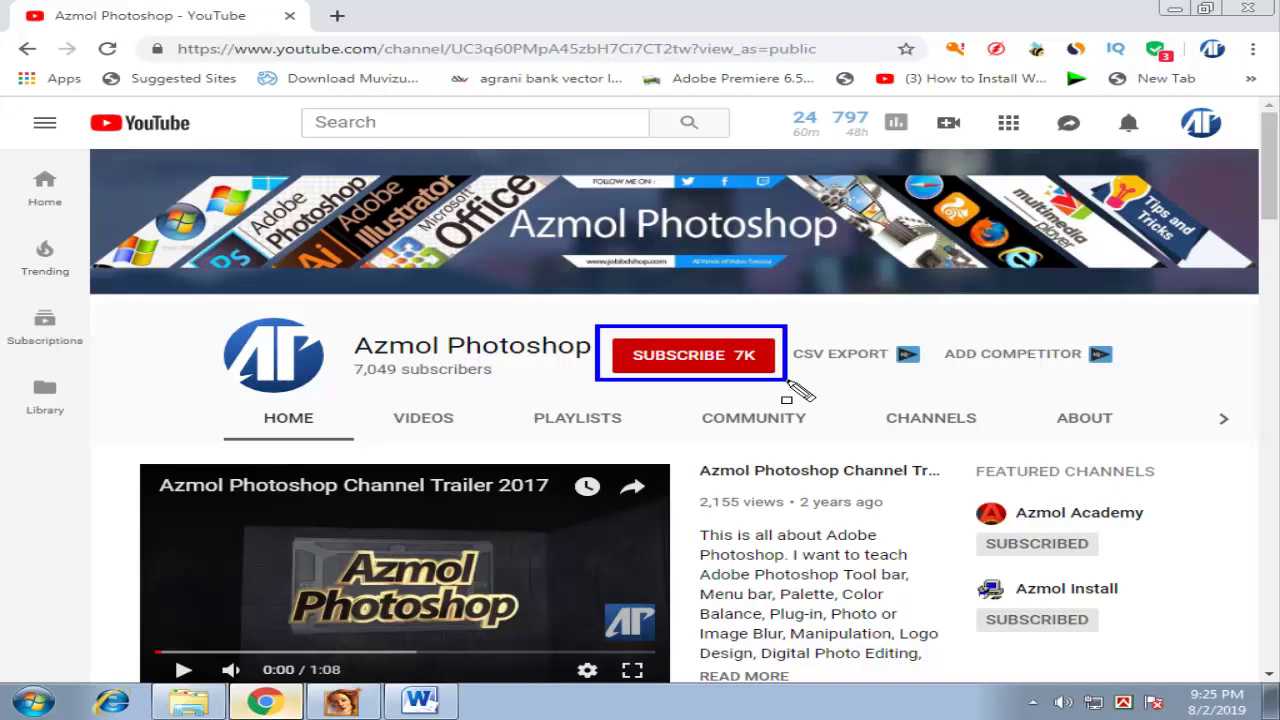